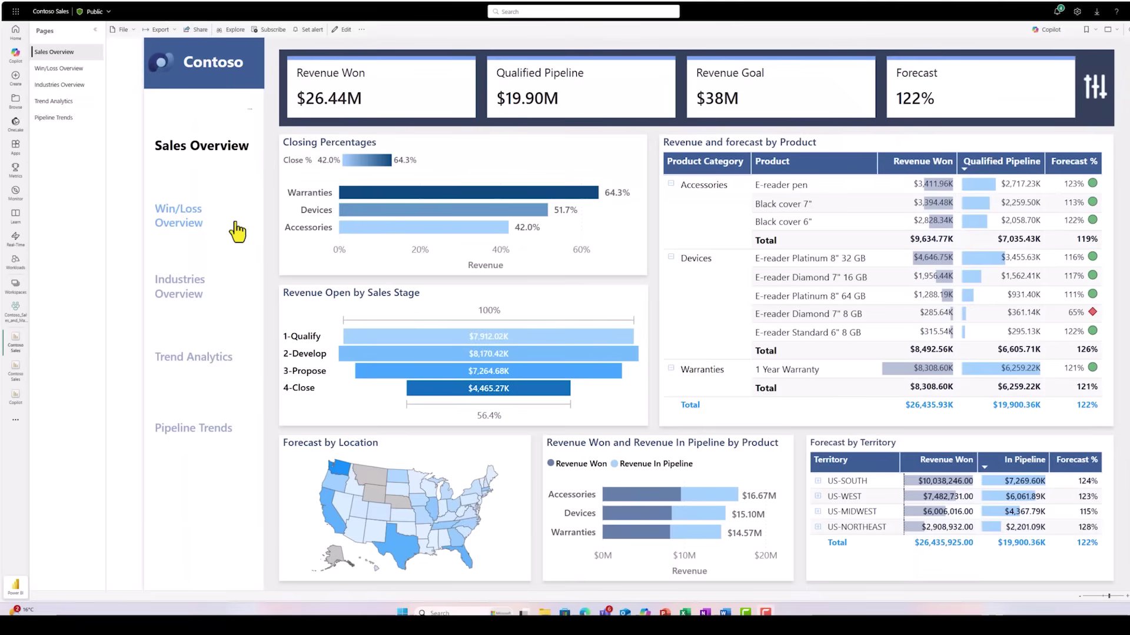
Share the report link, limited to people with existing access, with a colleague via Teams
left_click(194, 32)
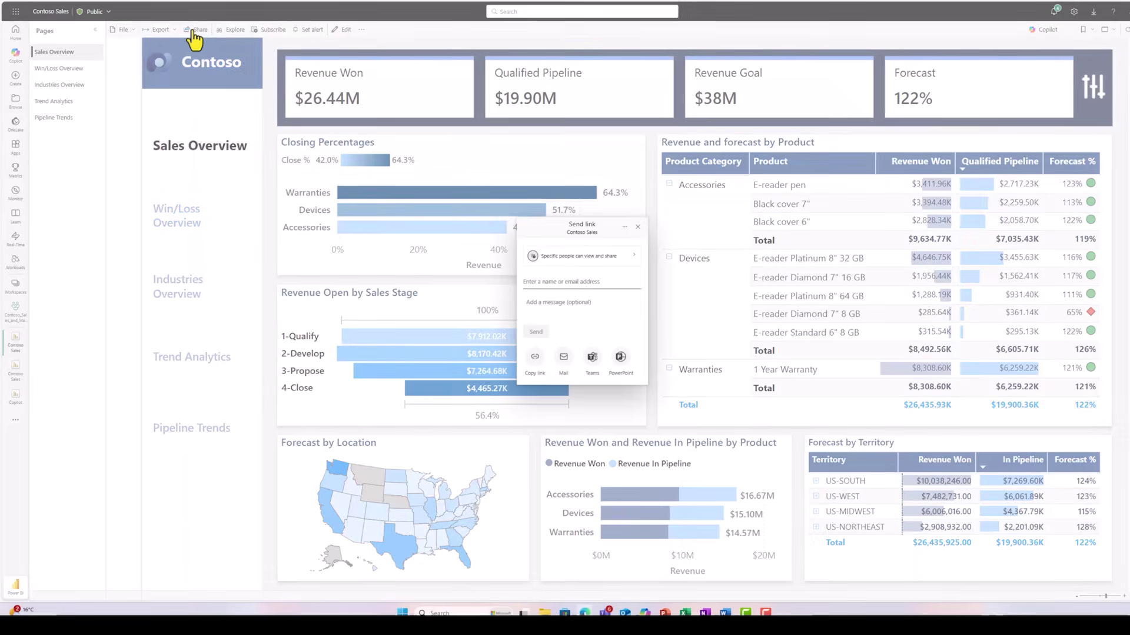
left_click(550, 255)
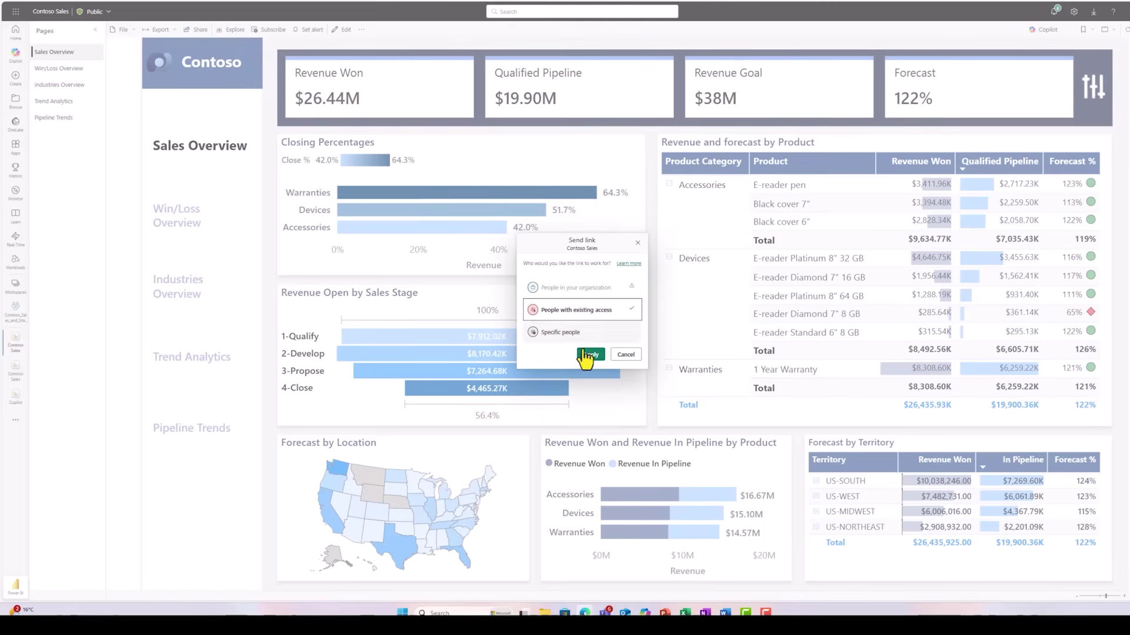
left_click(586, 355)
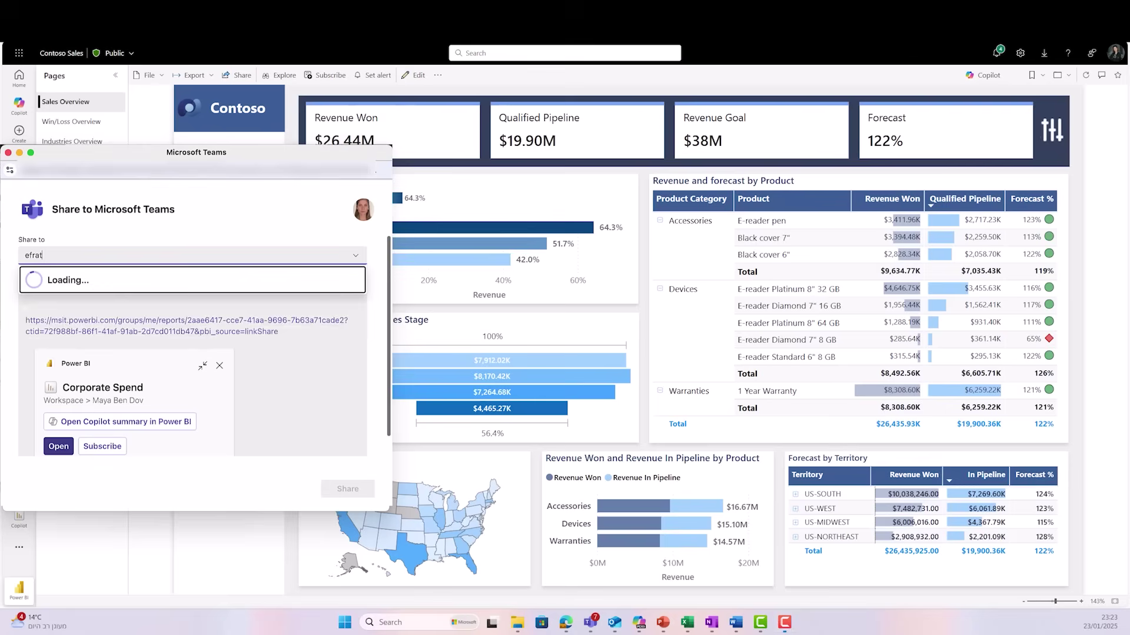
type("m")
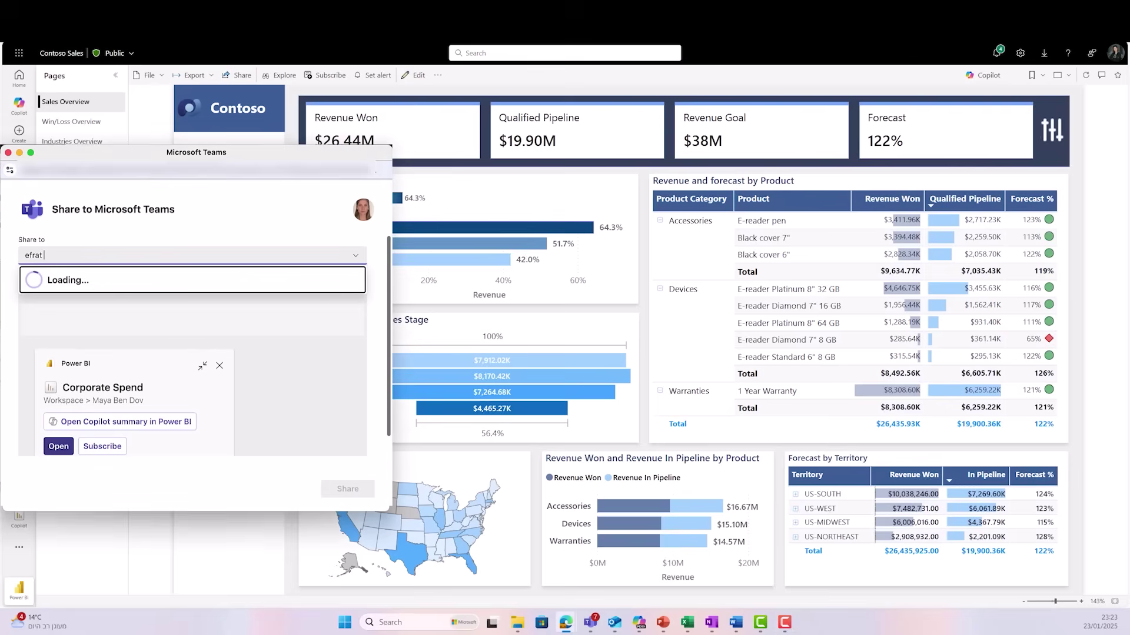
type("ini")
left_click(114, 283)
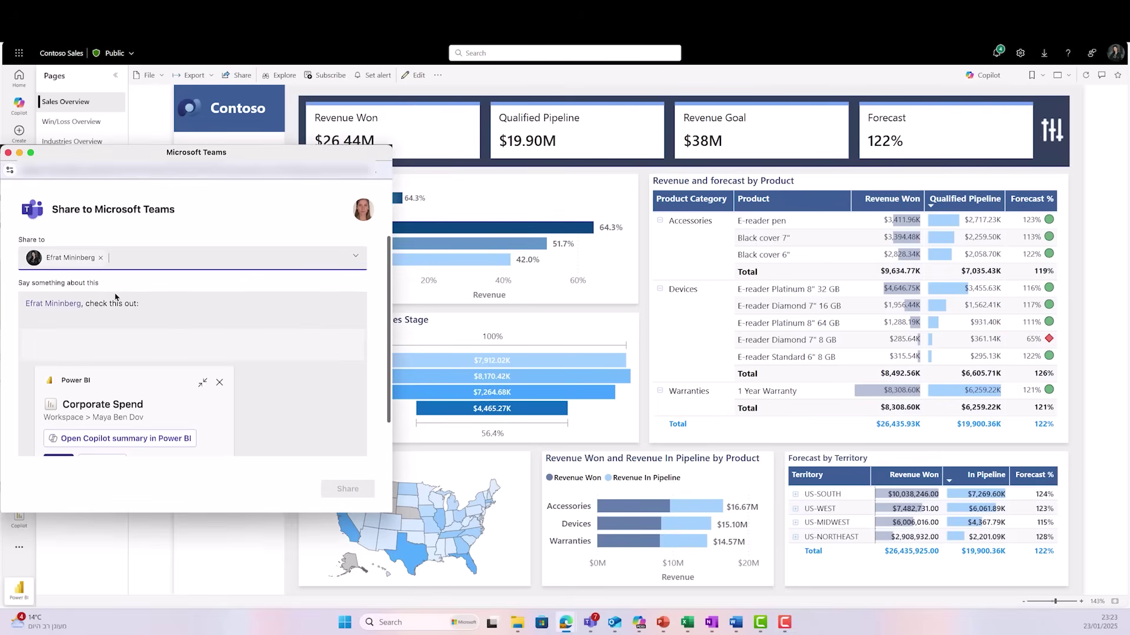
left_click(340, 491)
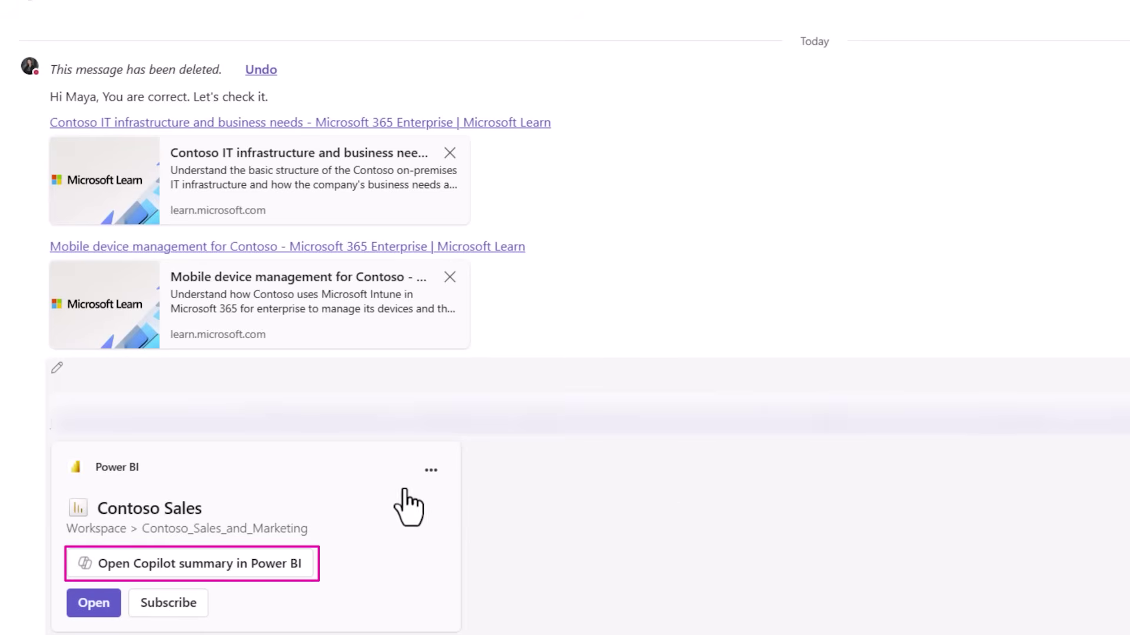
Open the Contoso Sales card's Copilot summary in Power BI from the Teams chat
left_click(246, 568)
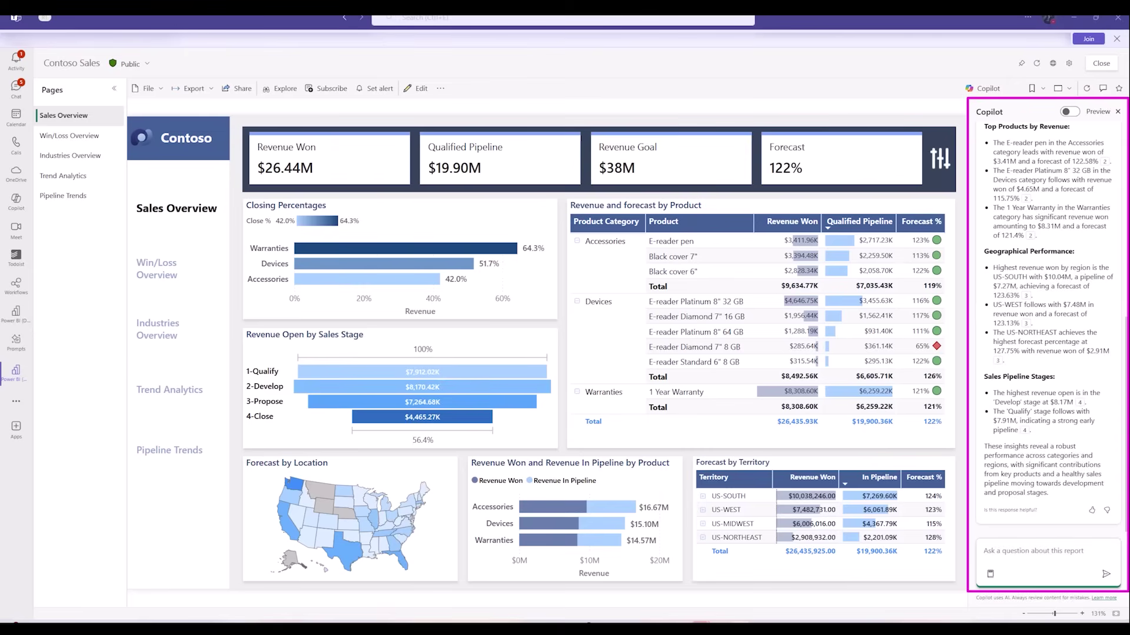
scroll(1048, 353, "up", 5)
scroll(1048, 353, "up", 2)
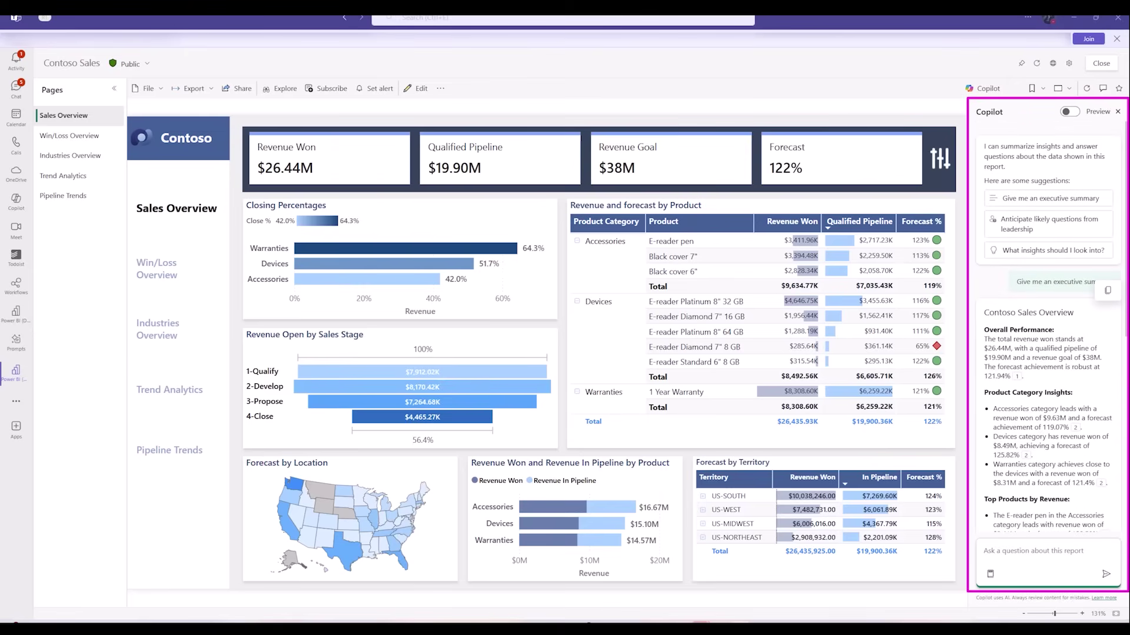
scroll(1048, 354, "down", 5)
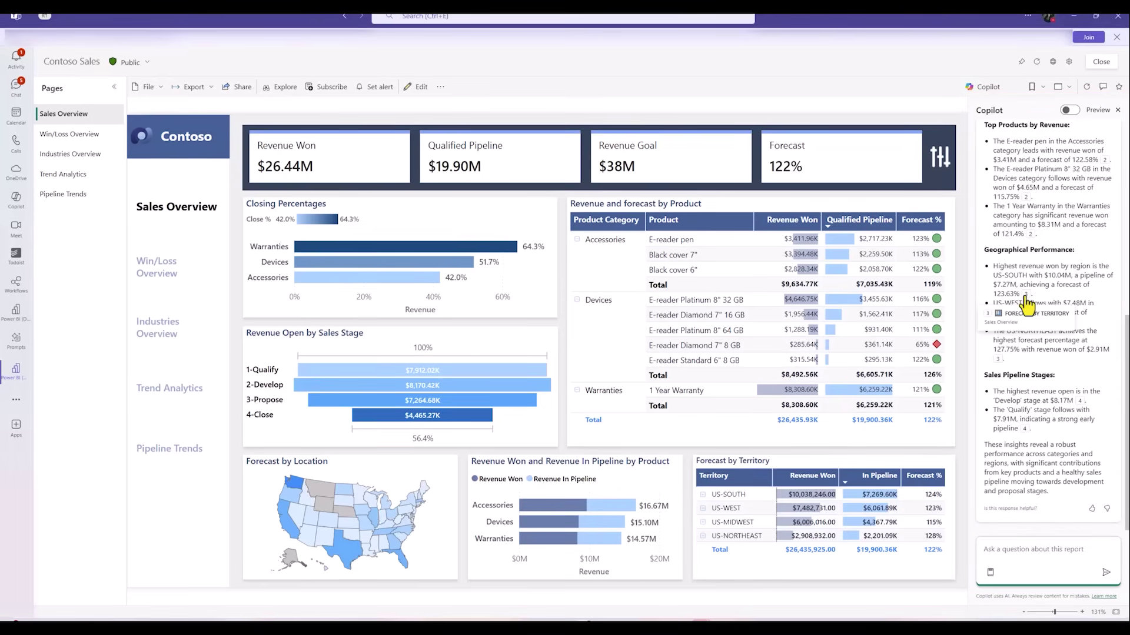
Spotlight the Forecast by Territory visual through a summary citation
left_click(1027, 304)
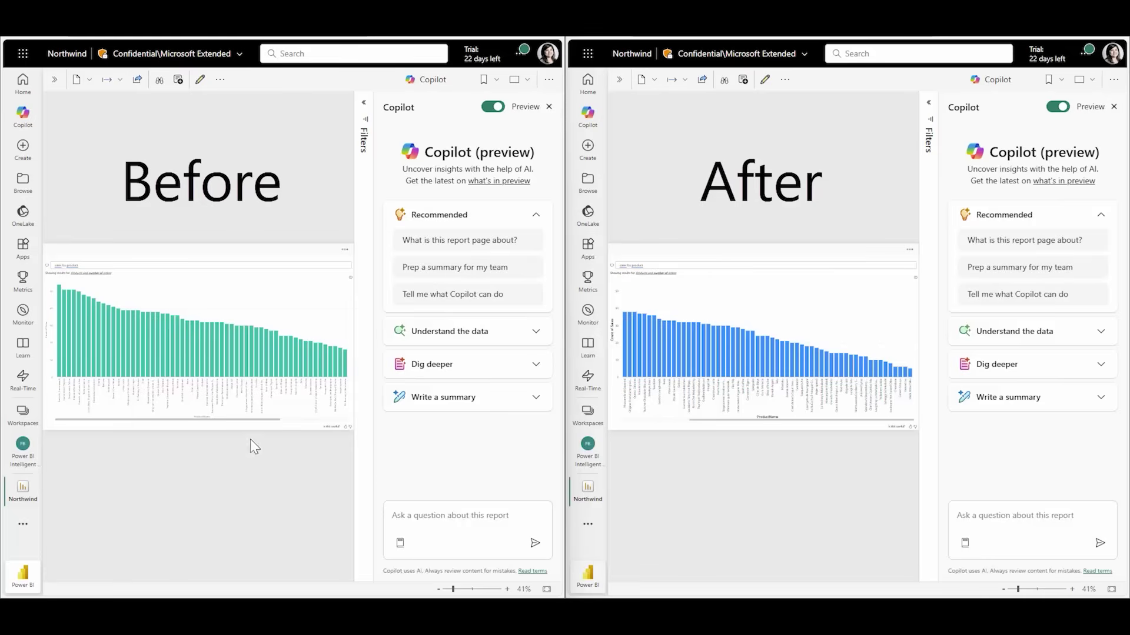
Ask both Copilots about European exports and reveal how After reached 31456
left_click(417, 516)
type("How many products were exported from Europe?")
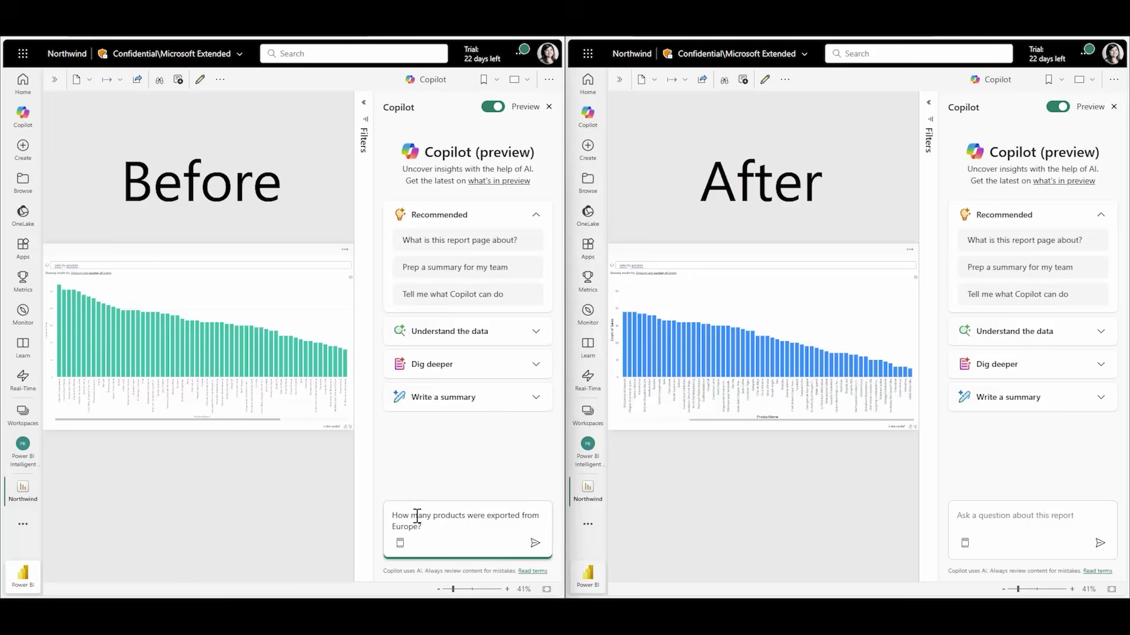
key("Return")
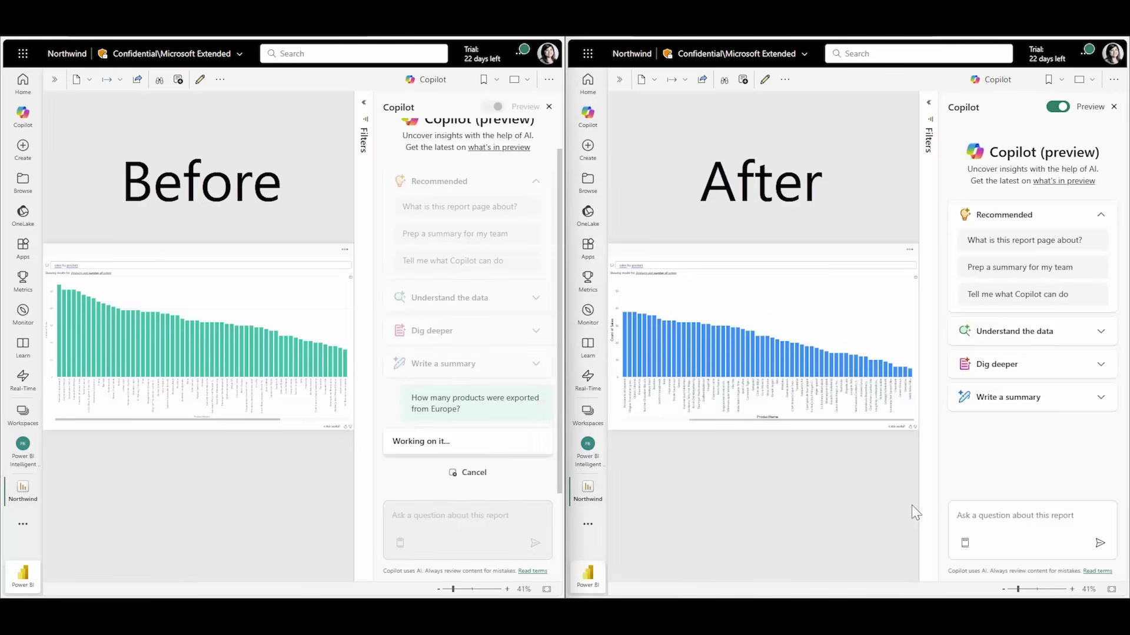
left_click(1016, 517)
type("How many products were exported from Europe?")
key("Return")
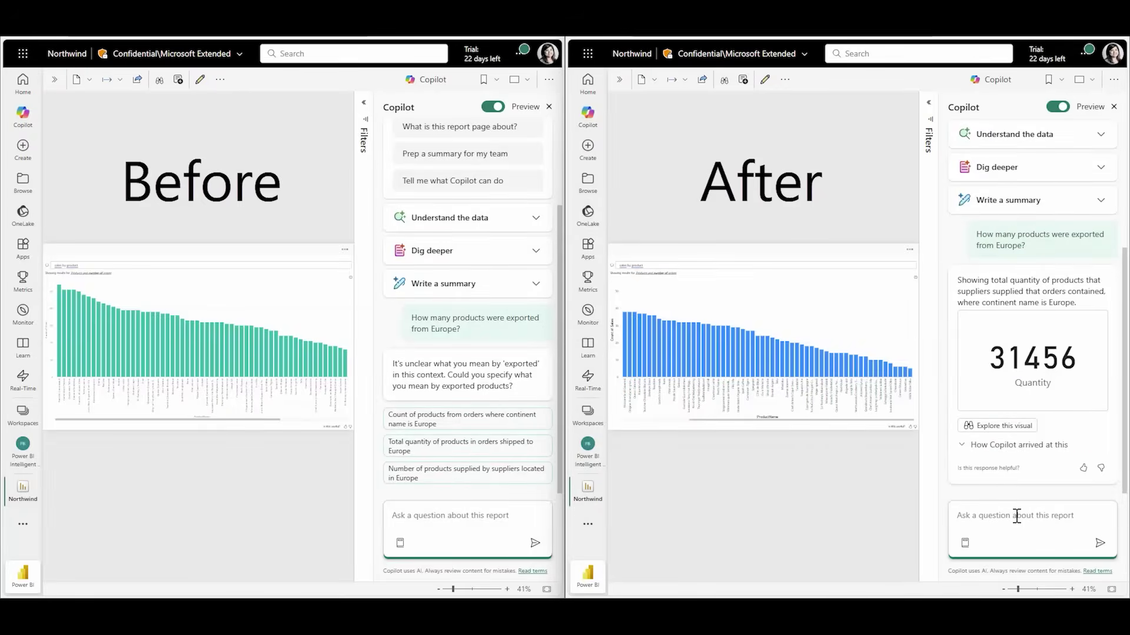
left_click(1037, 446)
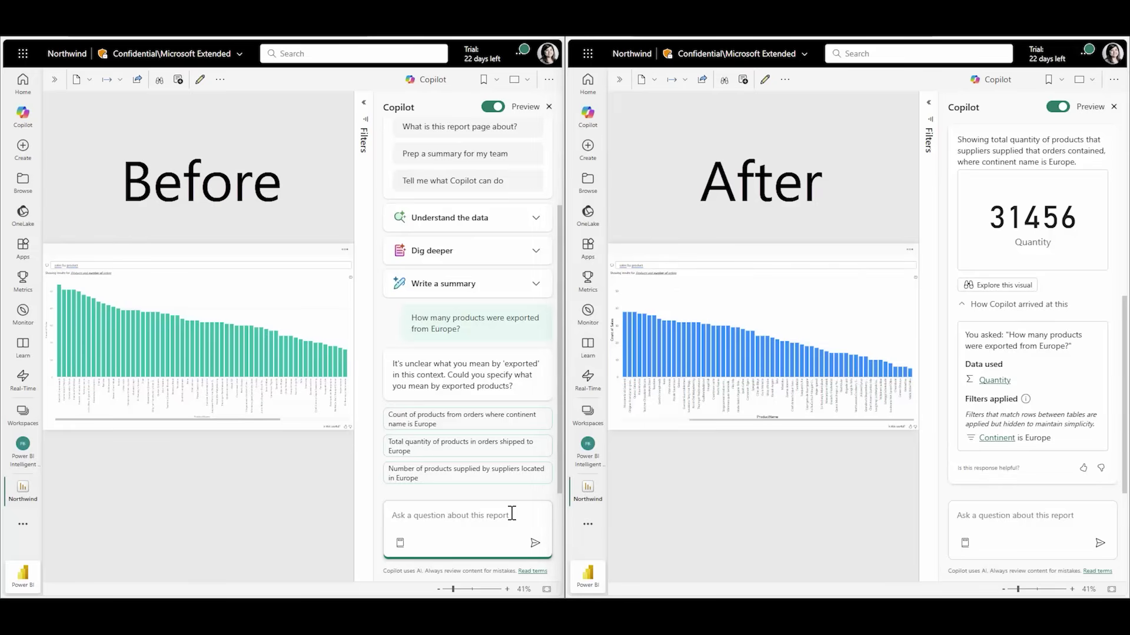
type("Which products did Ana buy?")
Ask both Copilots which products Ana bought and reveal After's reasoning
key("Return")
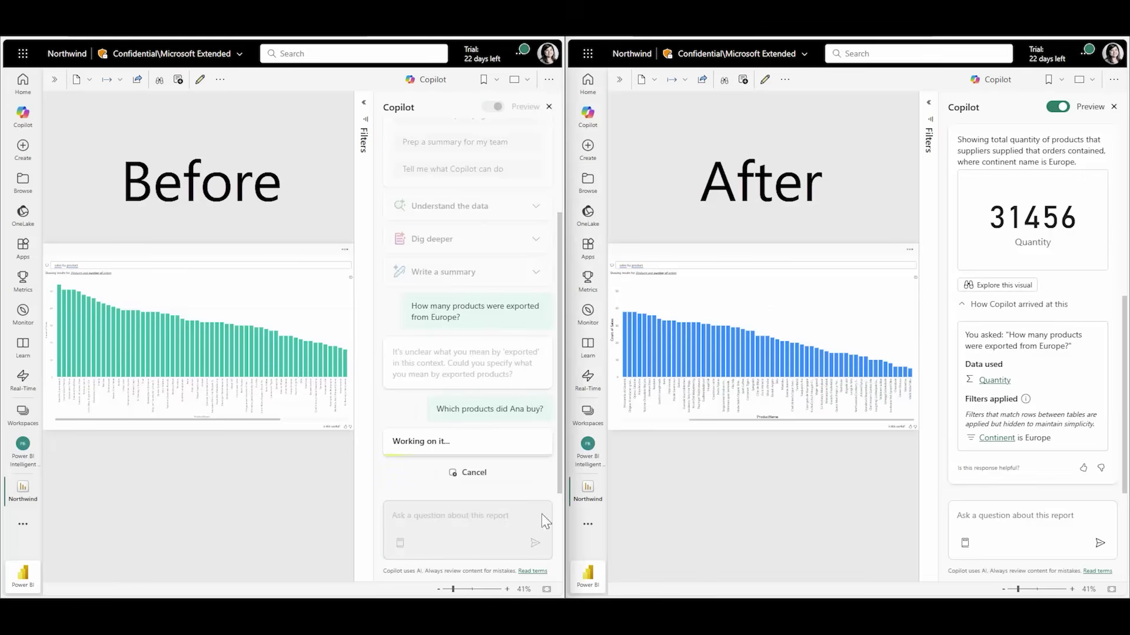
left_click(995, 518)
type("Which products did Ana buy?")
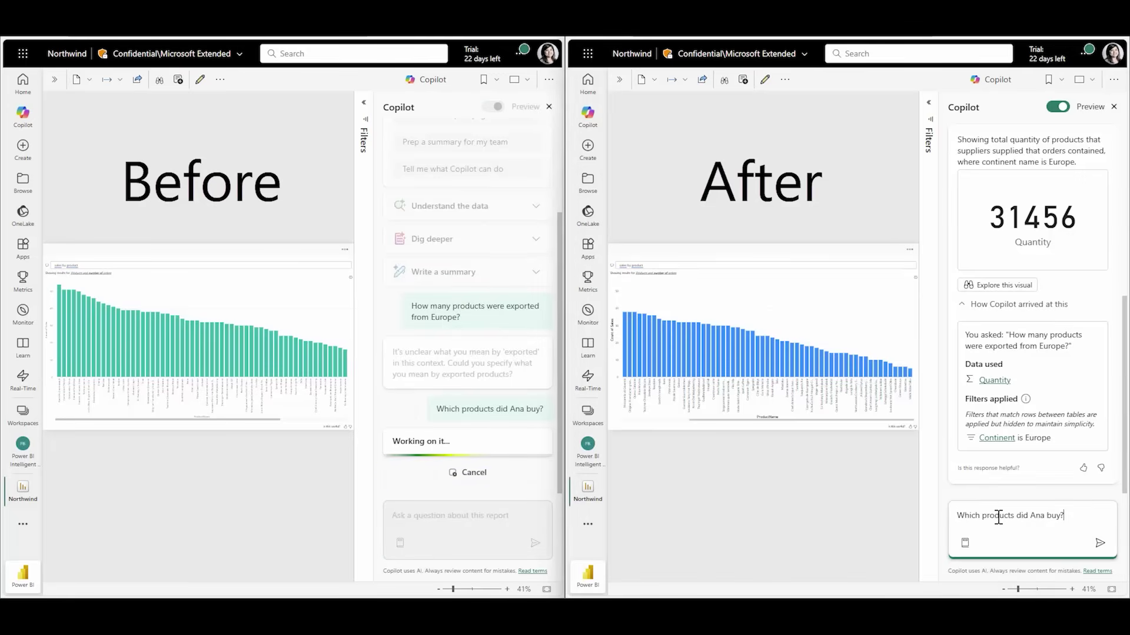
key("Return")
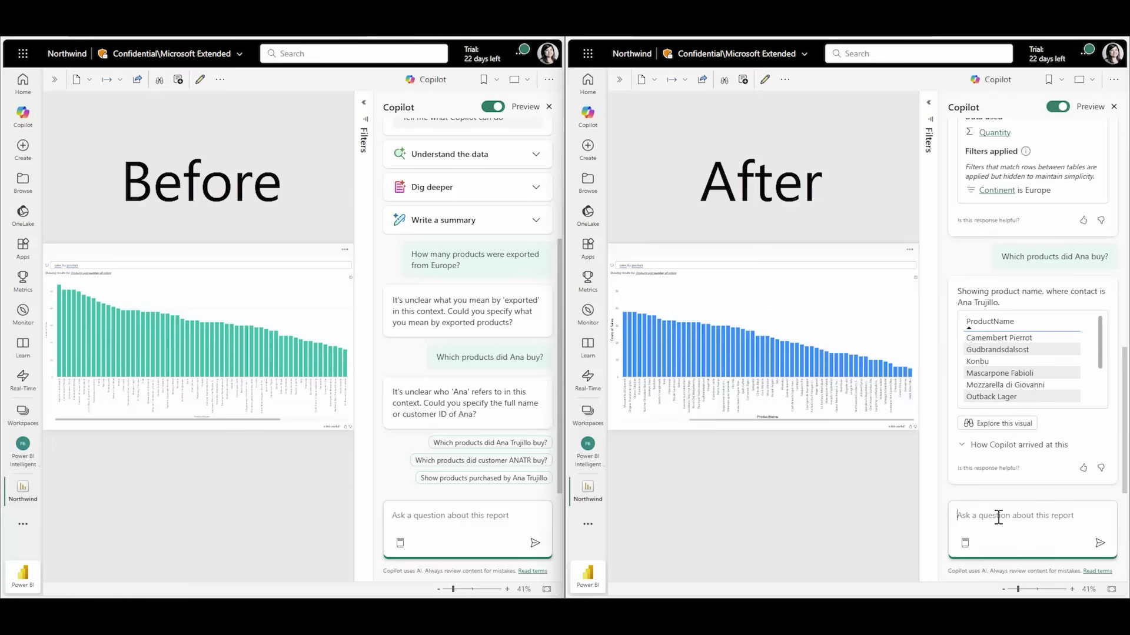
left_click(1064, 447)
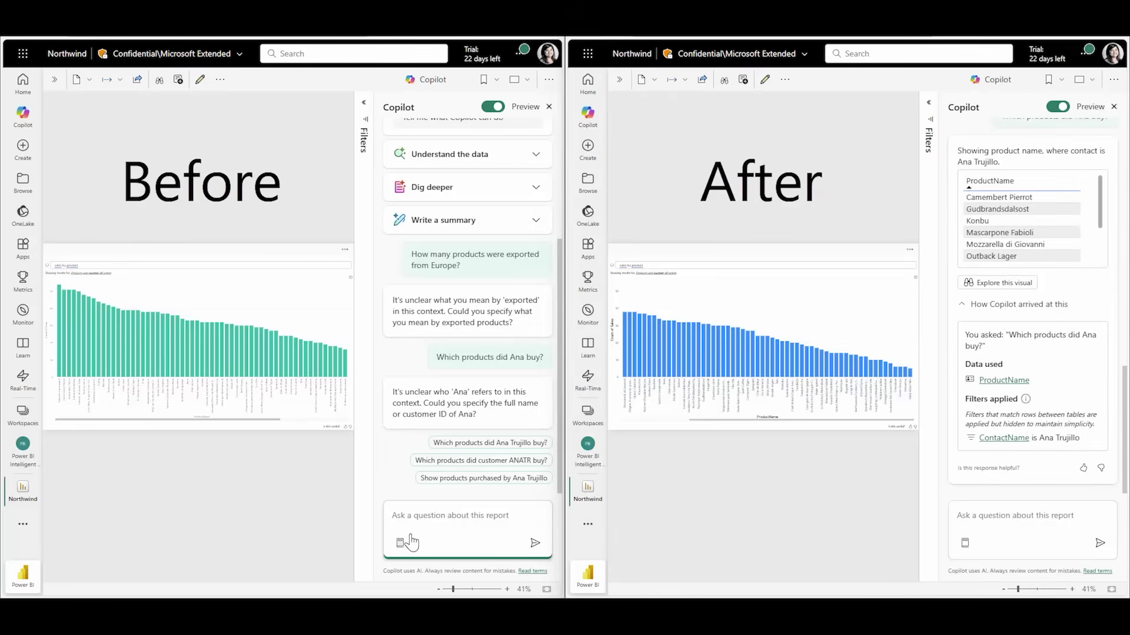
type("what is the min and max of units sold for cheese?")
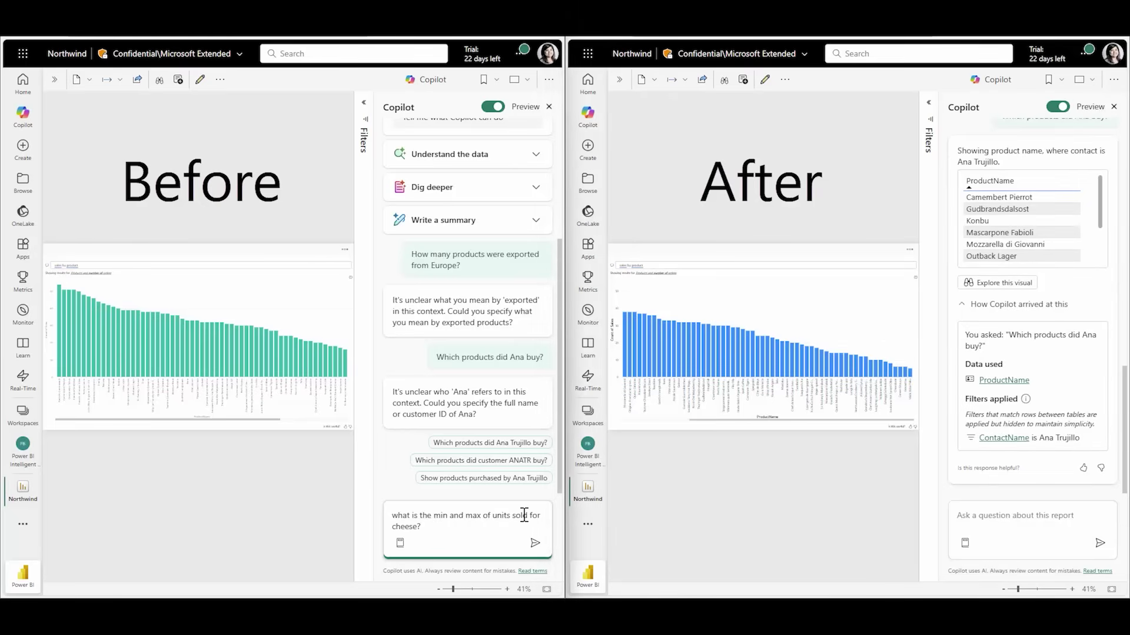
Ask both Copilots for the minimum and maximum cheese units sold
key("Return")
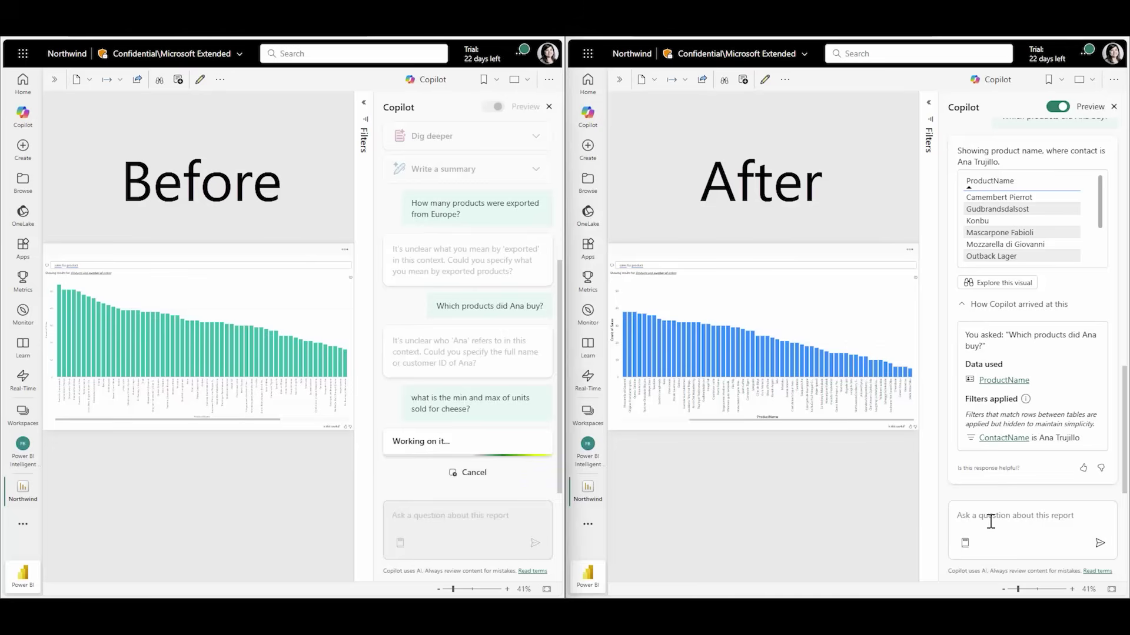
left_click(990, 520)
type("what is the min and max of units sold for cheese?")
key("Return")
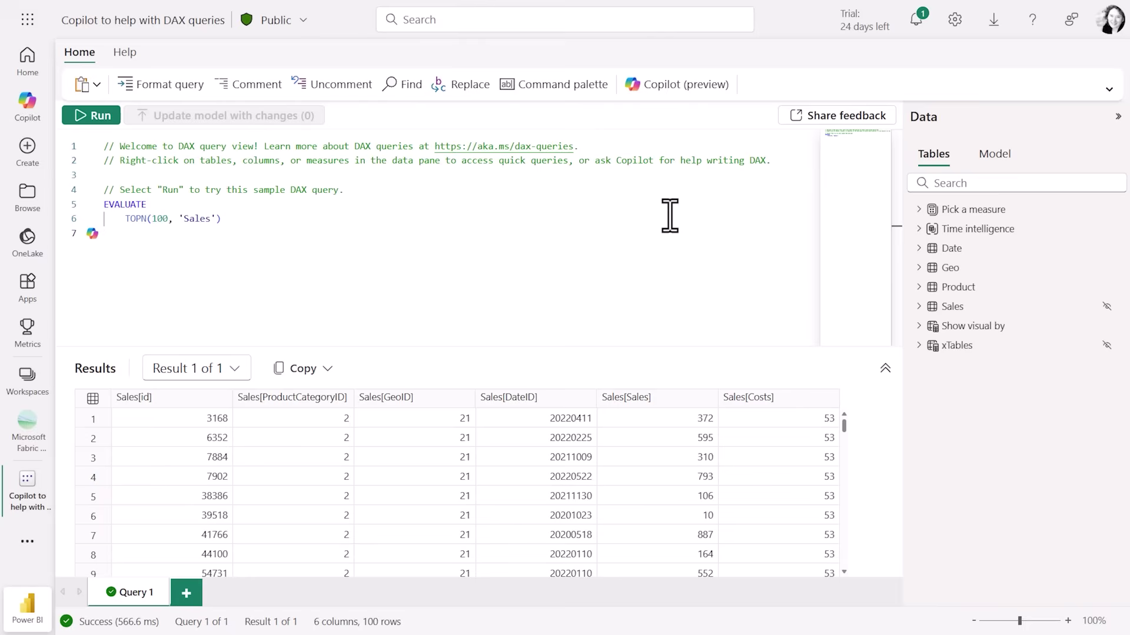
mouse_move(974, 210)
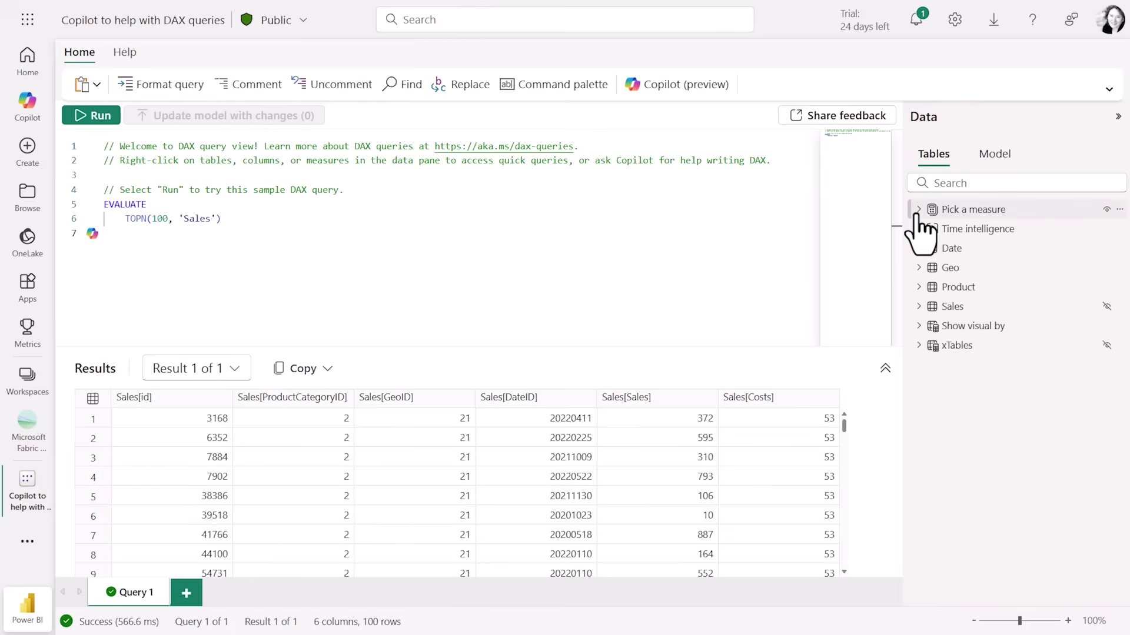
Expand Pick a measure > Test and Geo > C/S hierarchy, then start an empty Query 2
left_click(919, 215)
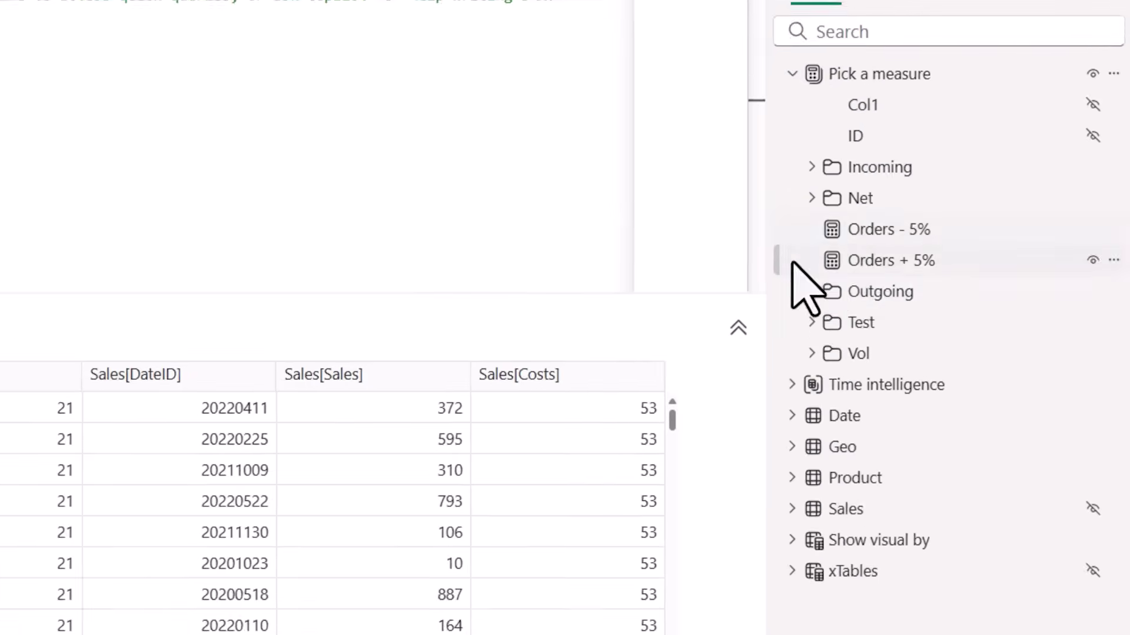
left_click(790, 315)
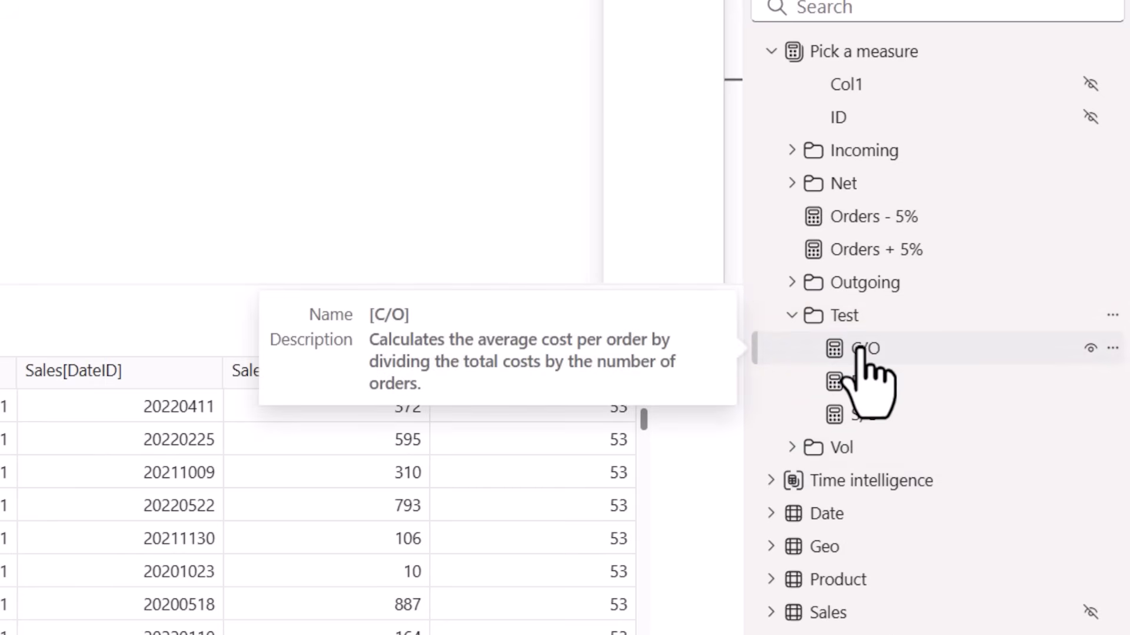
left_click(772, 547)
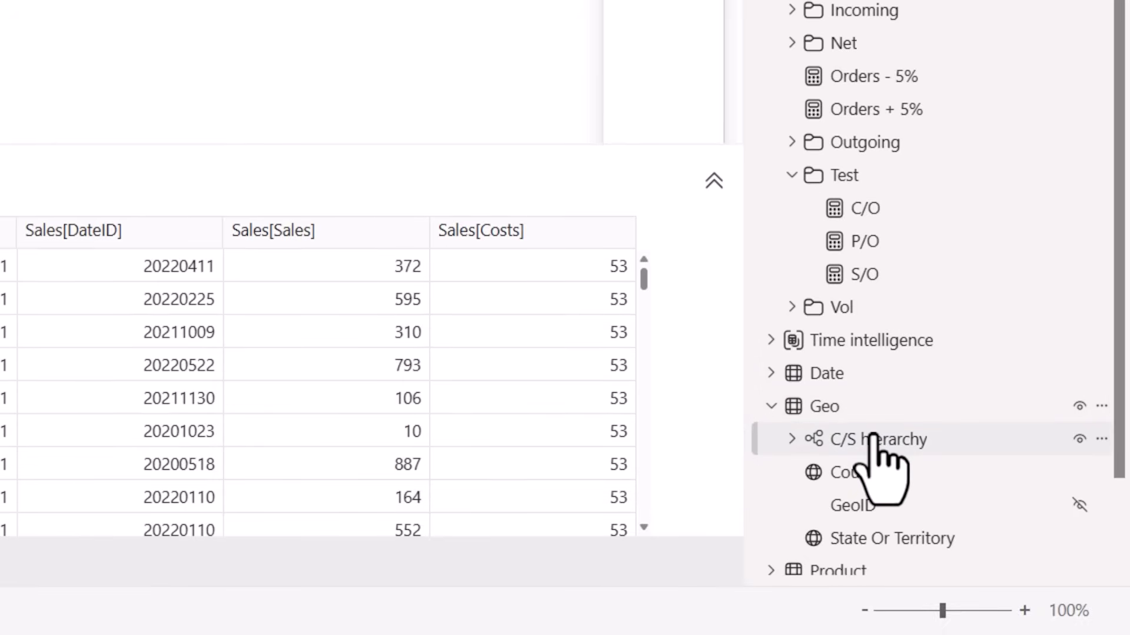
left_click(792, 439)
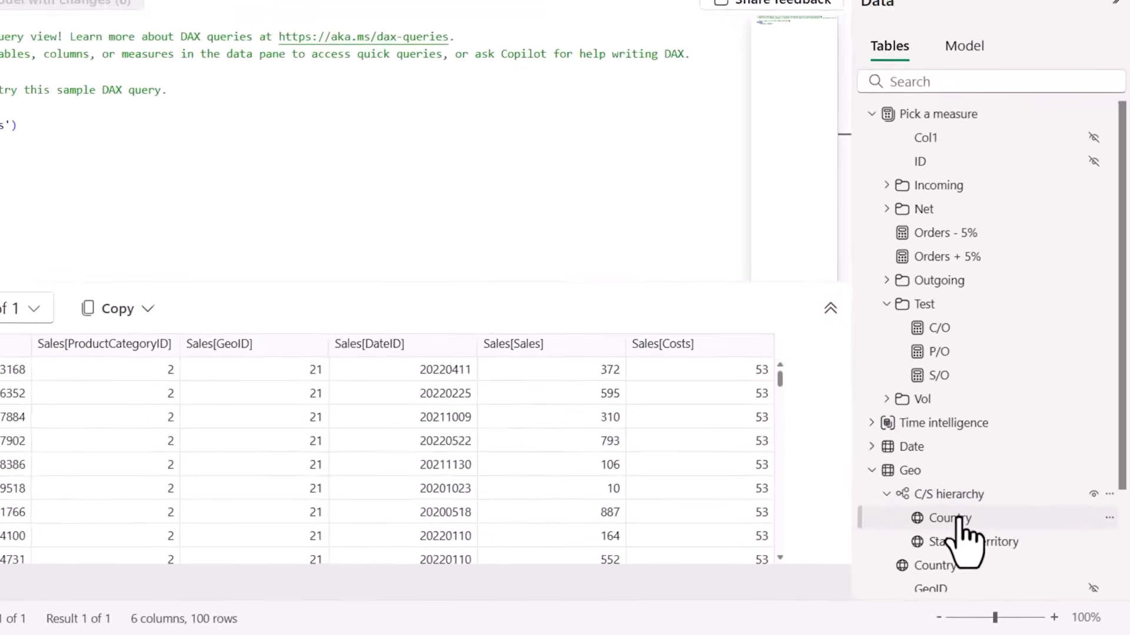
left_click(186, 593)
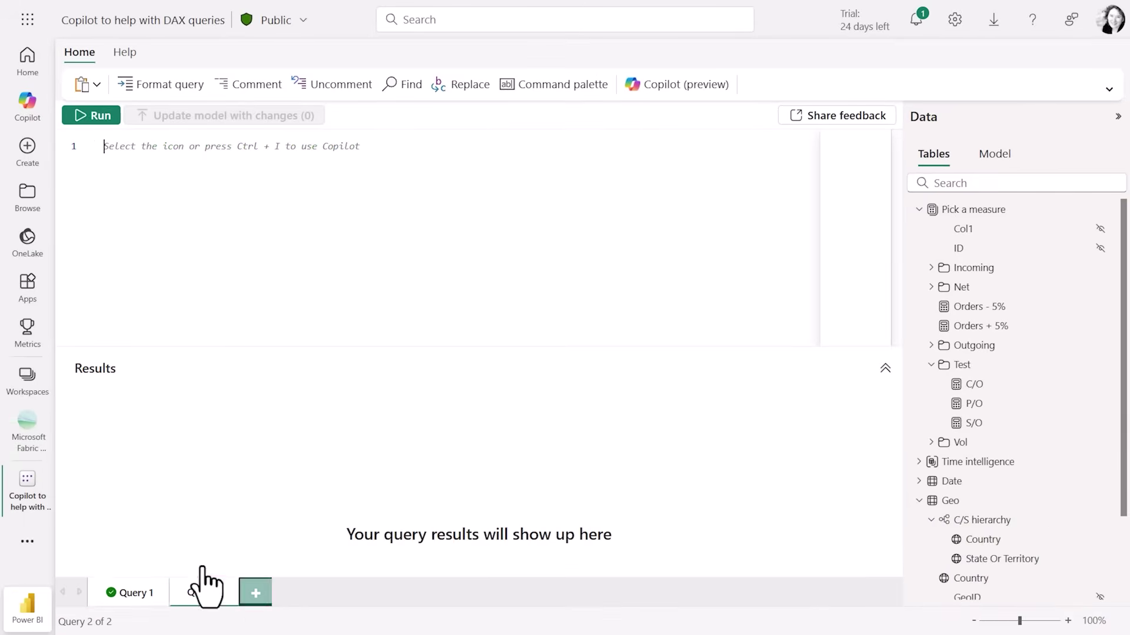
Have Copilot generate a DAX query of Test measures by C/S hierarchy and keep it
left_click(115, 184)
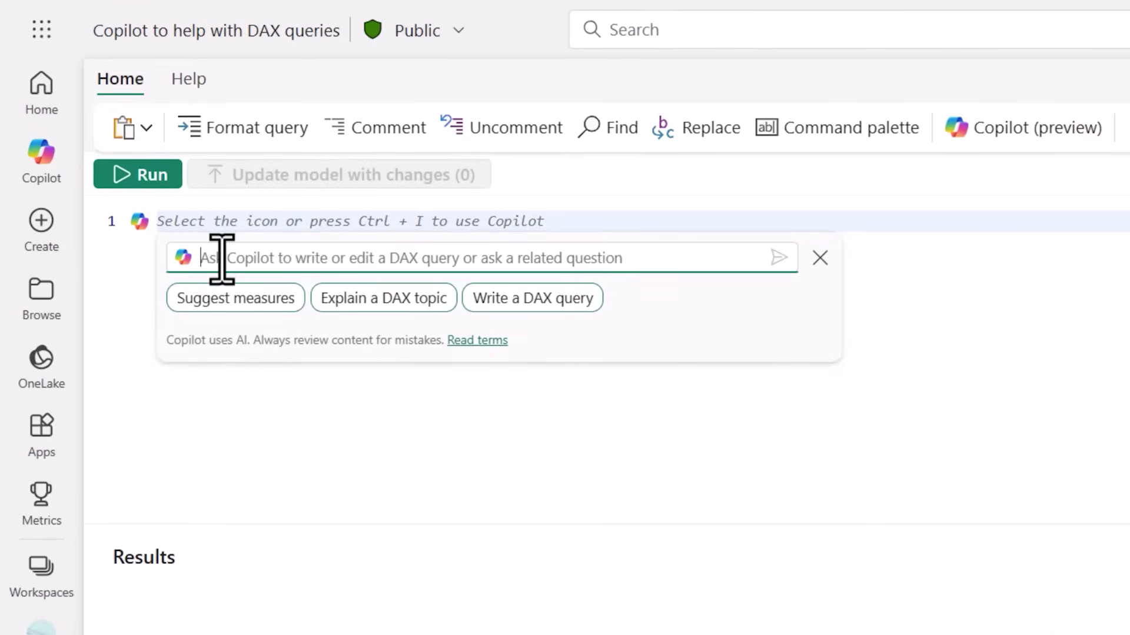
type("Show Test measures by C/S hierarchy")
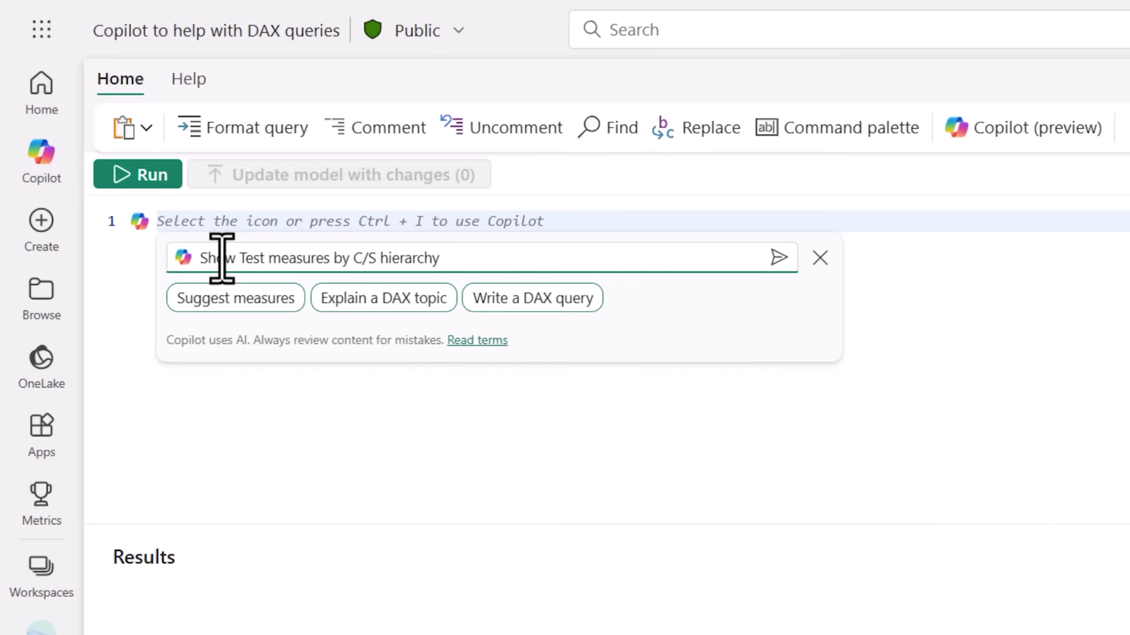
key("Return")
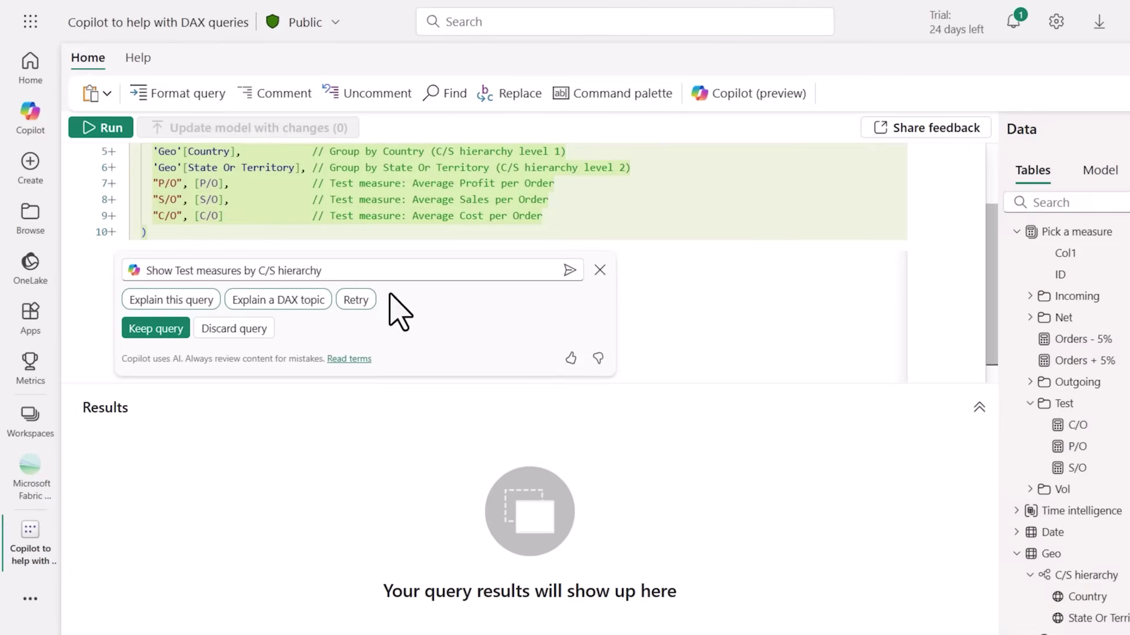
left_click(160, 331)
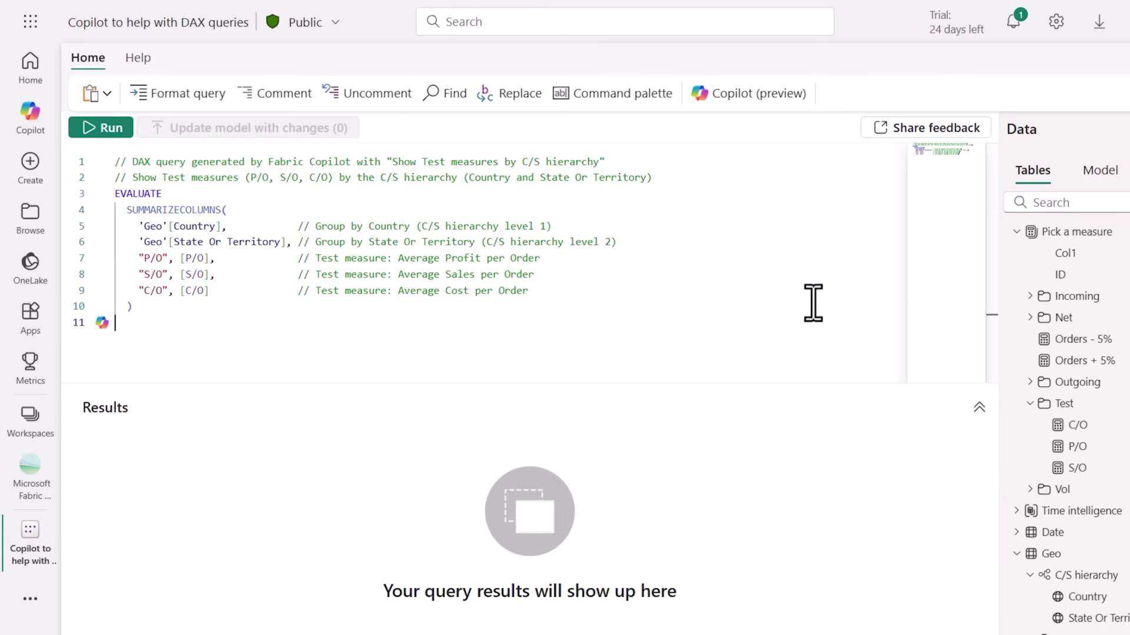
Run the query for results by state, then open inline Copilot on it
left_click(113, 131)
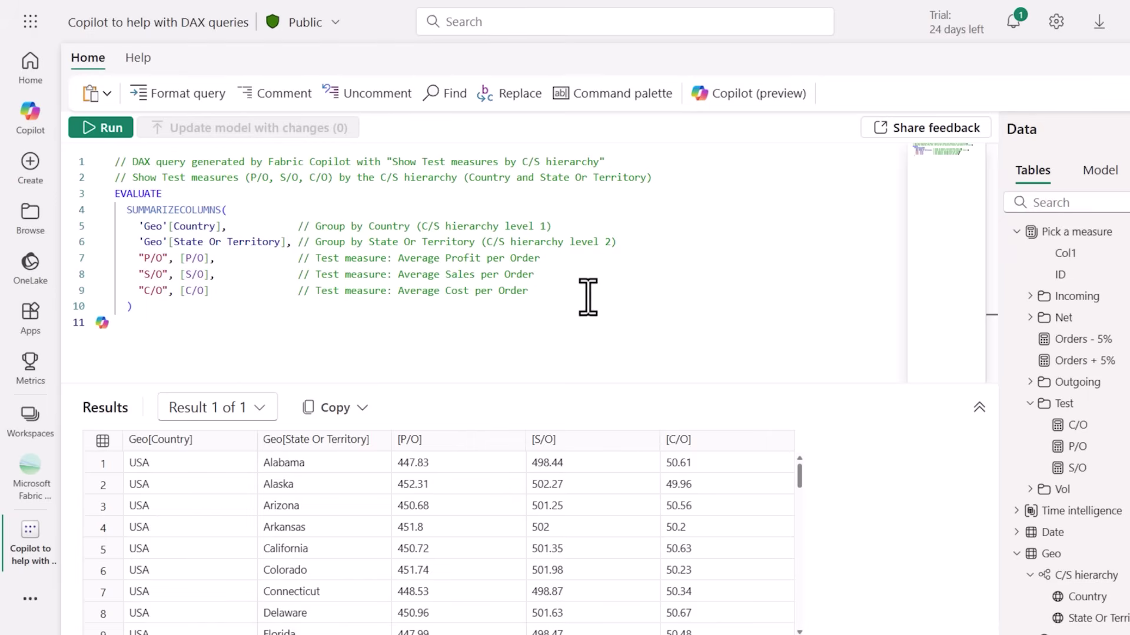
left_click(256, 212)
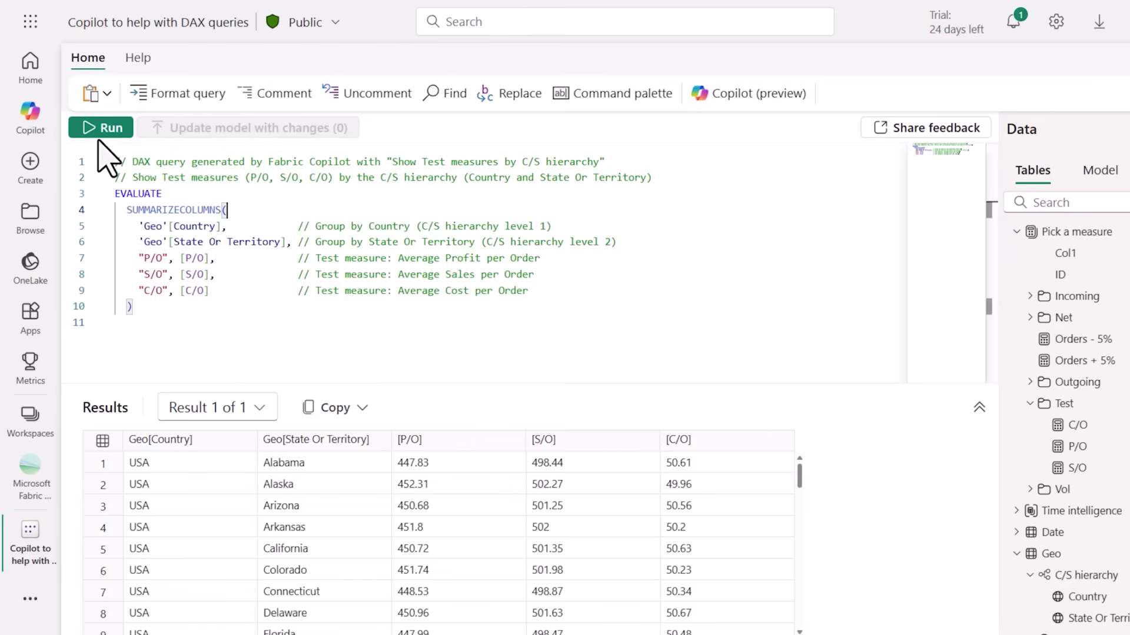
left_click(744, 99)
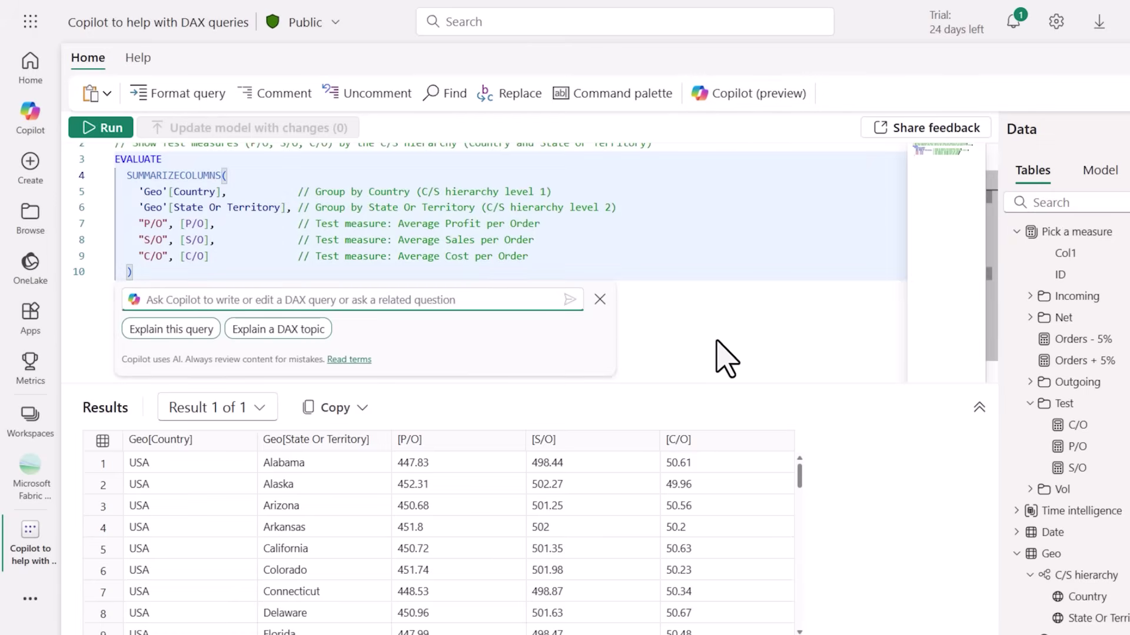
type("Add in the")
Have inline Copilot add the Incoming measures, preview the new columns, and keep the query
key("BackSpace")
key("BackSpace")
key("BackSpace")
type("the")
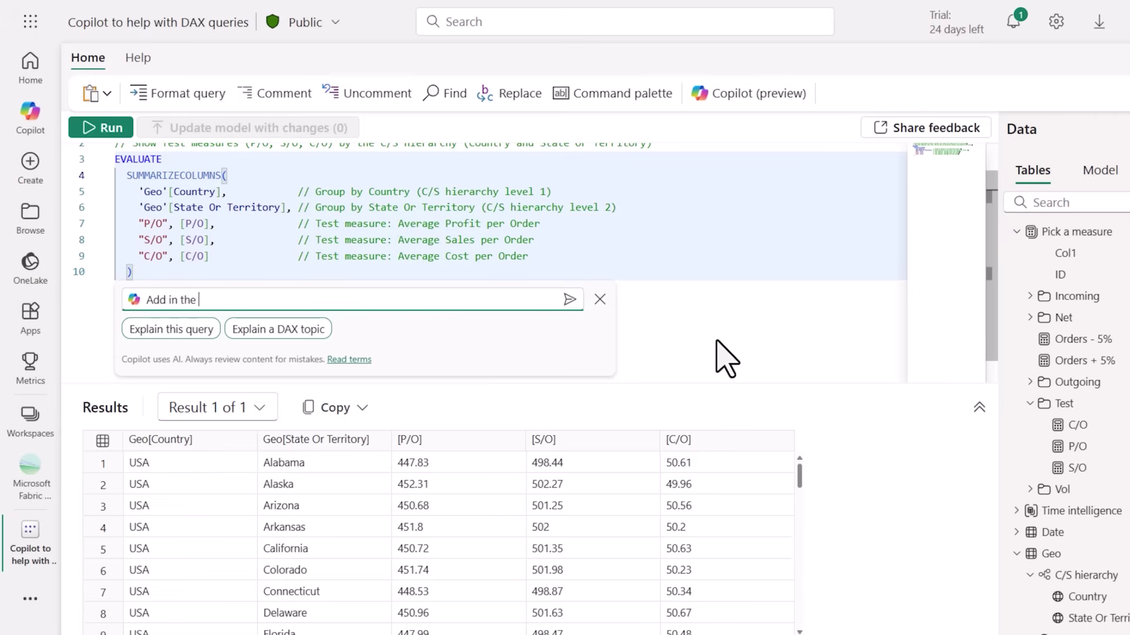
type(" Incoming measu")
type("res")
key("Return")
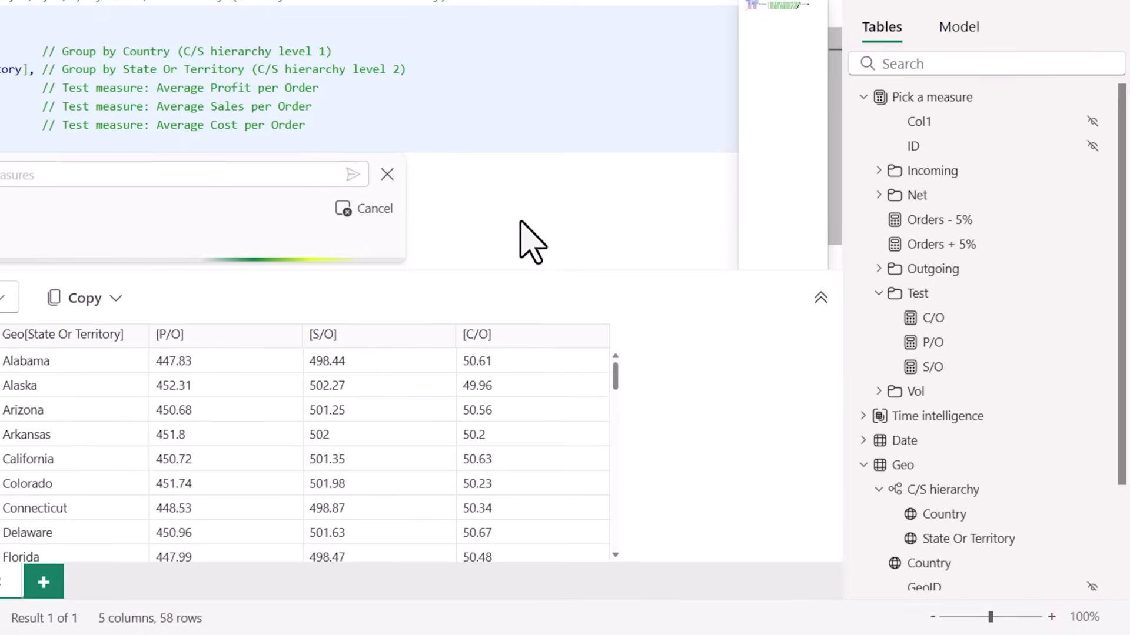
left_click(878, 171)
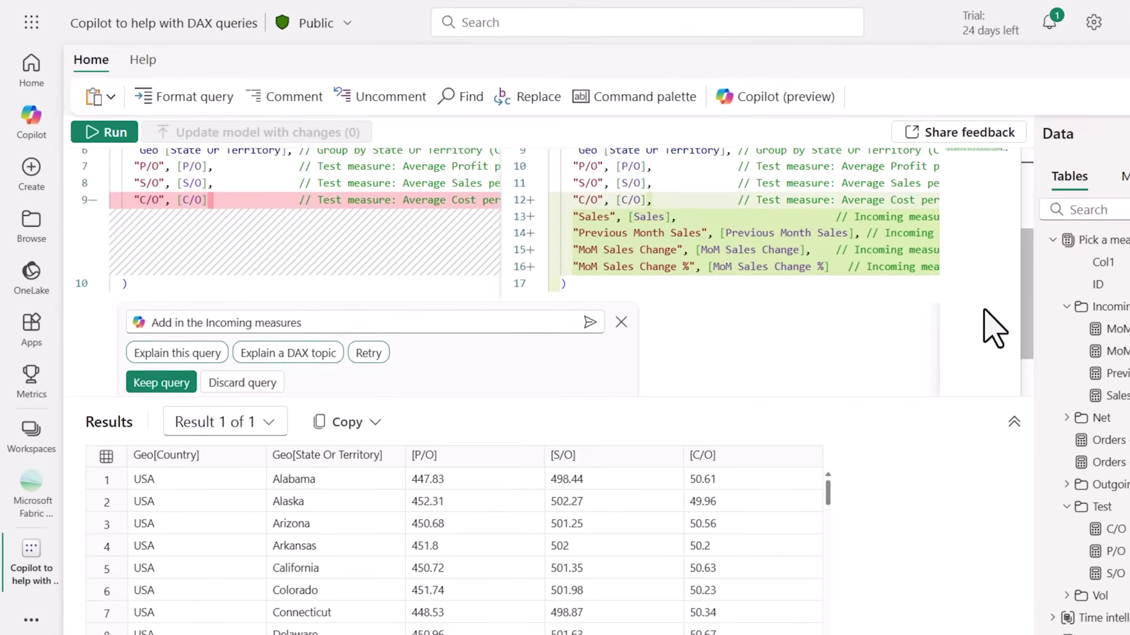
scroll(993, 328, "up", 3)
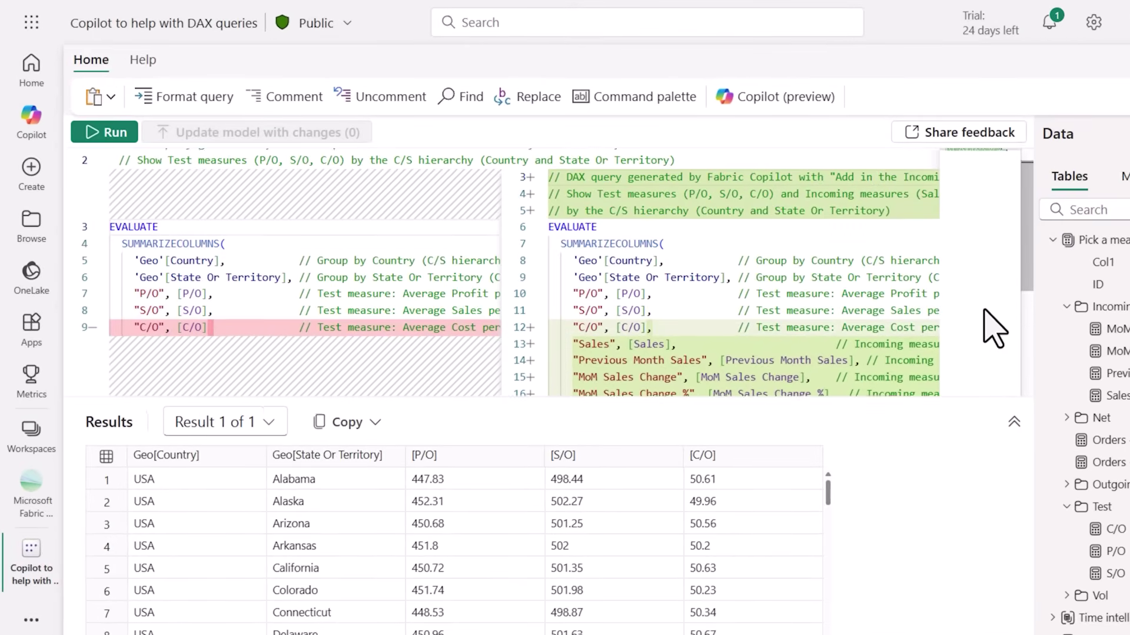
scroll(993, 329, "down", 3)
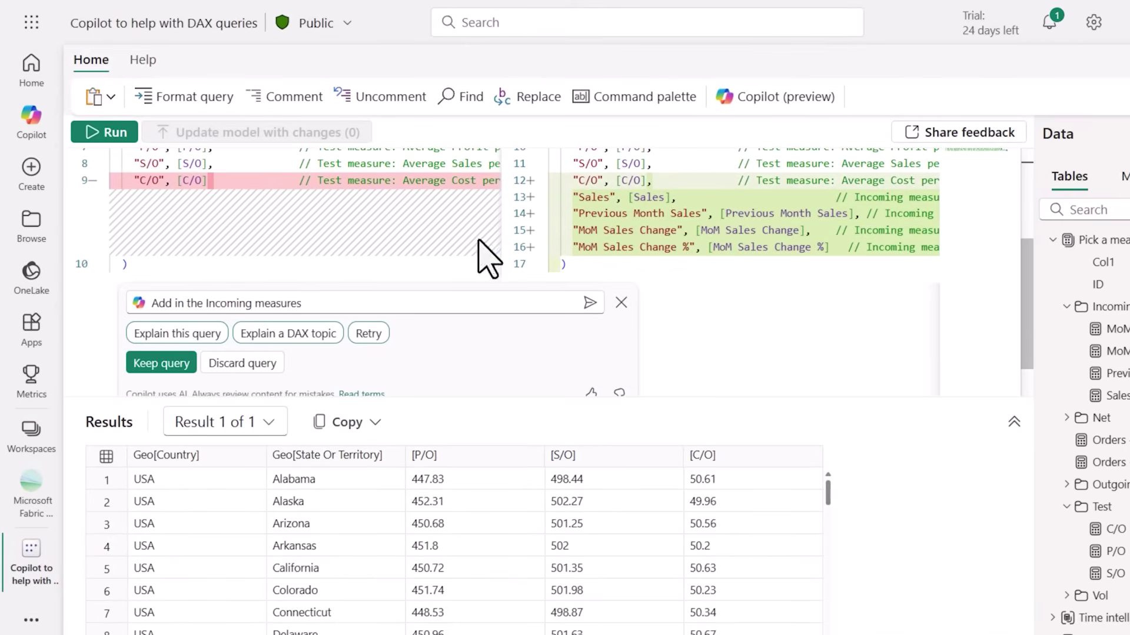
left_click(101, 139)
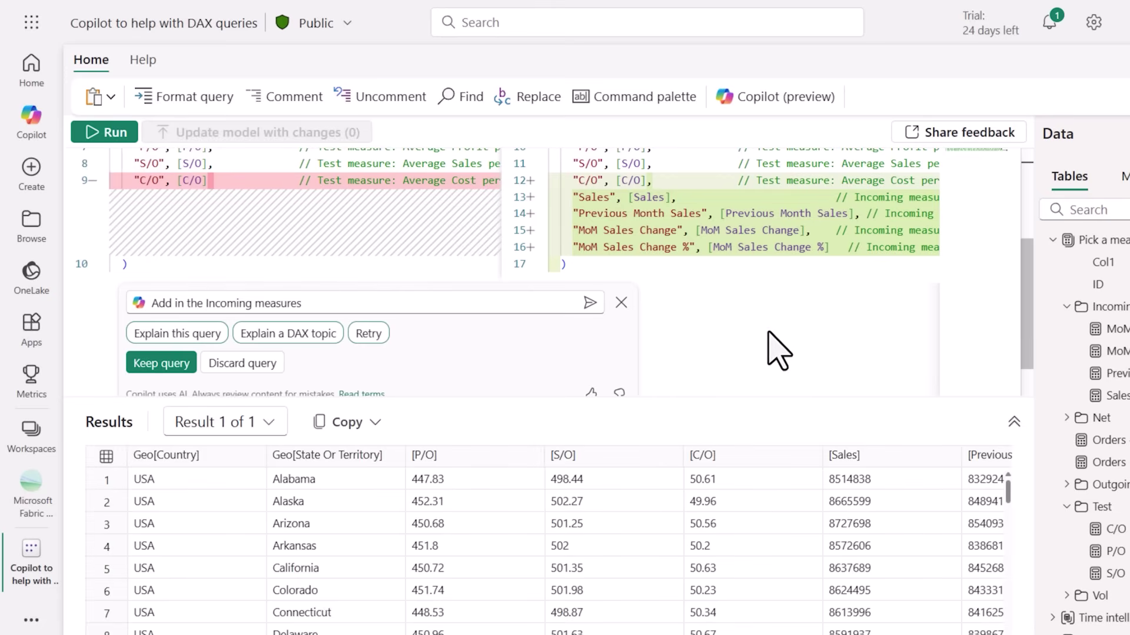
left_click(167, 363)
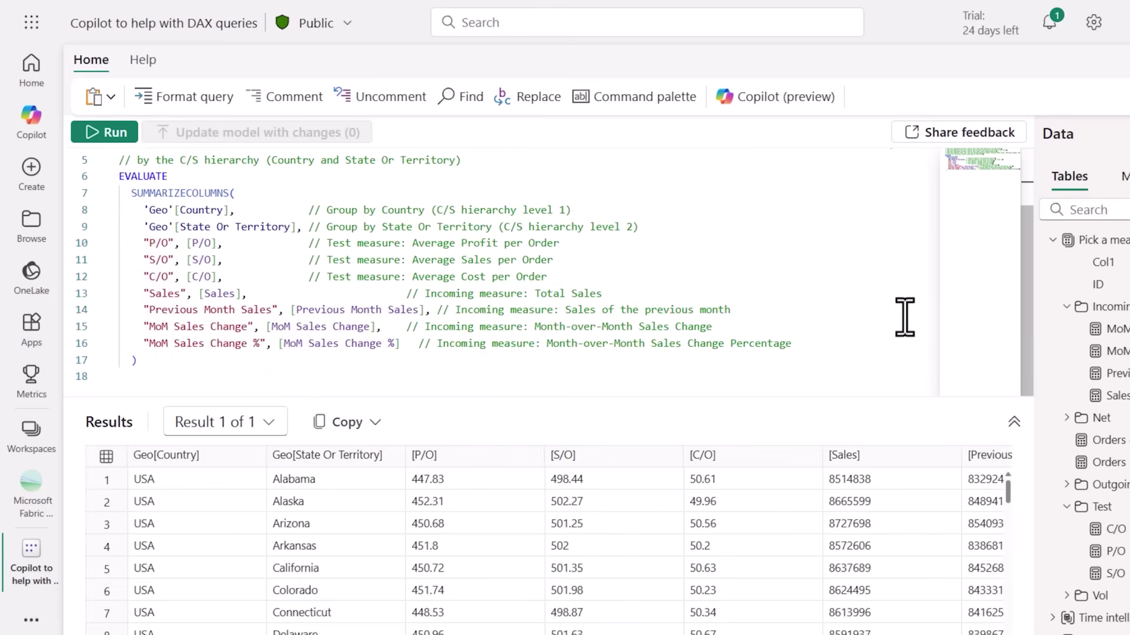
scroll(928, 323, "up", 2)
scroll(928, 323, "down", 2)
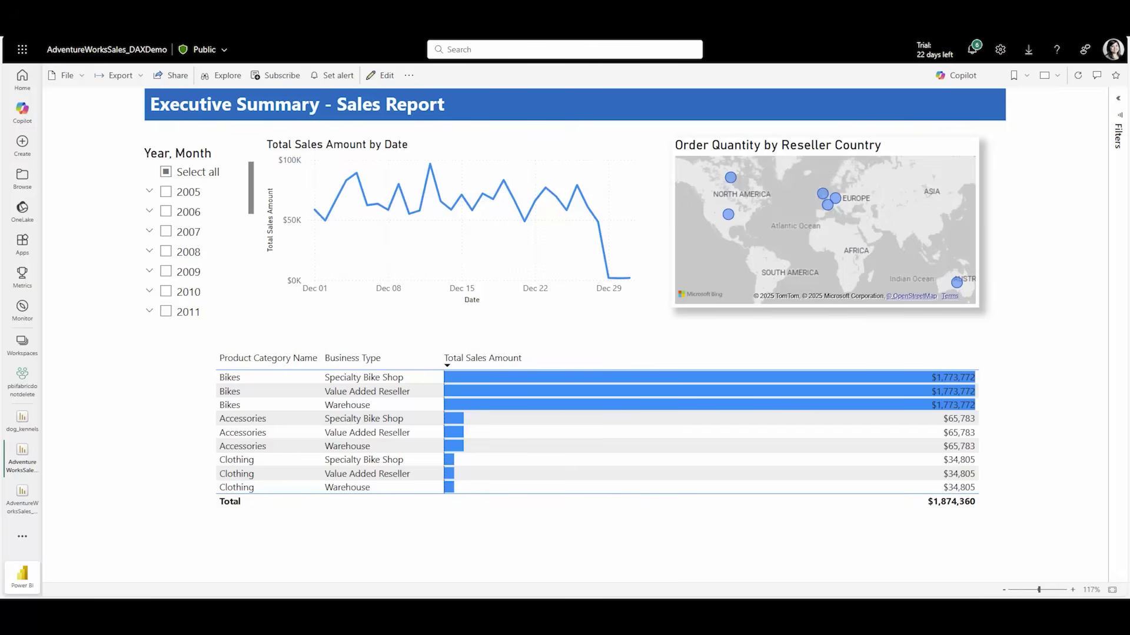
Enter edit mode, collapse the Visualizations and Data panes, and open Copilot
left_click(380, 76)
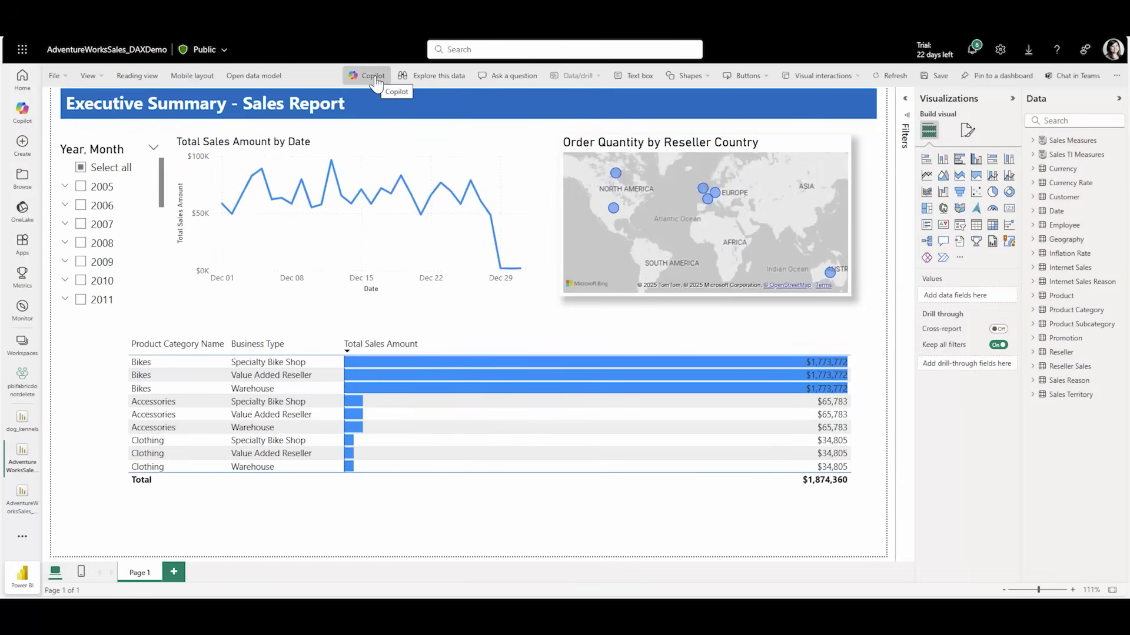
left_click(1012, 98)
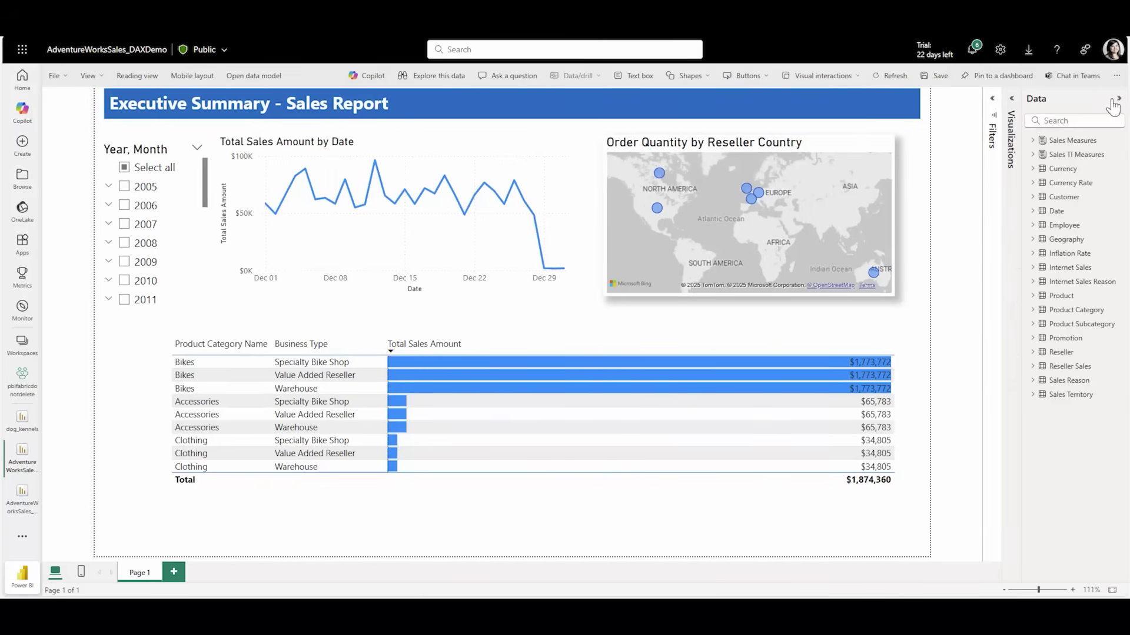
left_click(1118, 99)
left_click(369, 76)
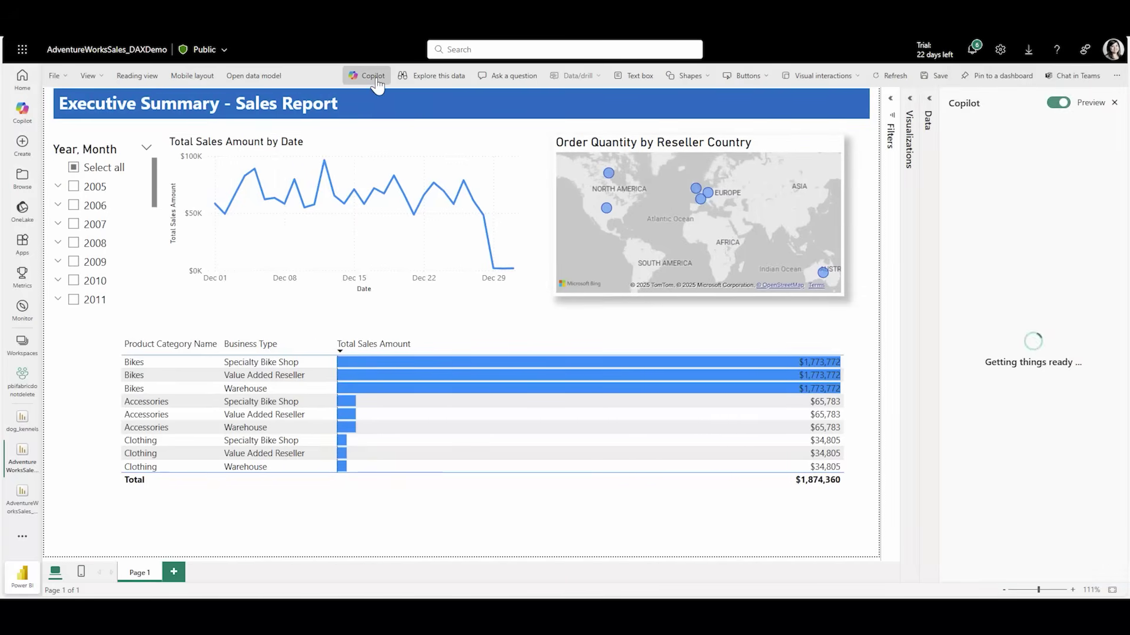
Ask Copilot how many products sold below the average sales amount
left_click(1015, 522)
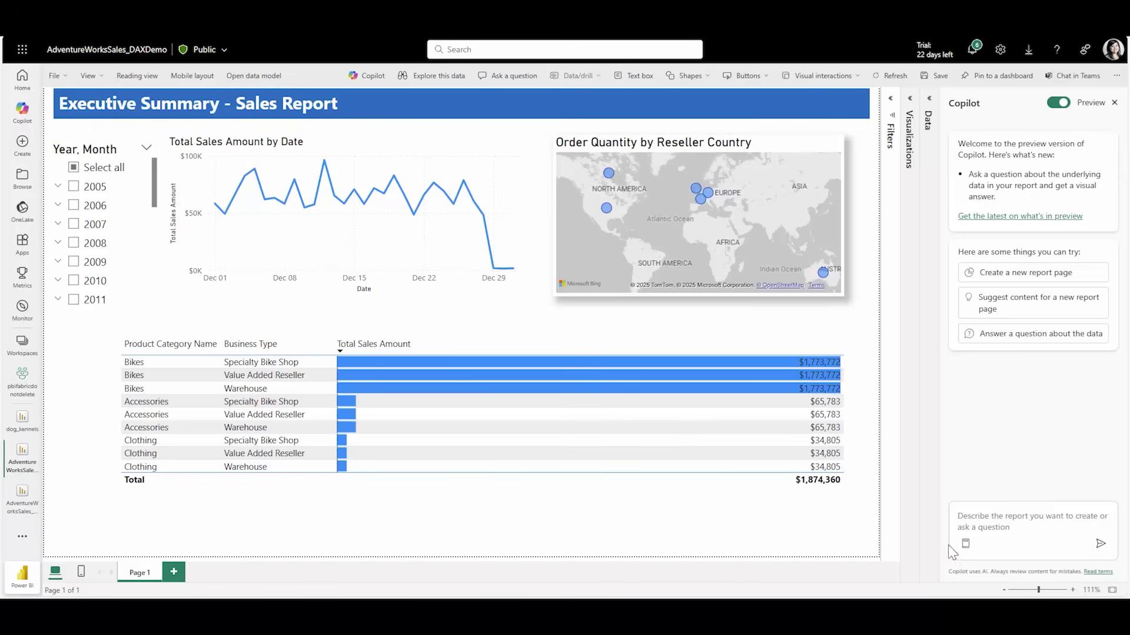
left_click(990, 520)
type("how many products sold below average?")
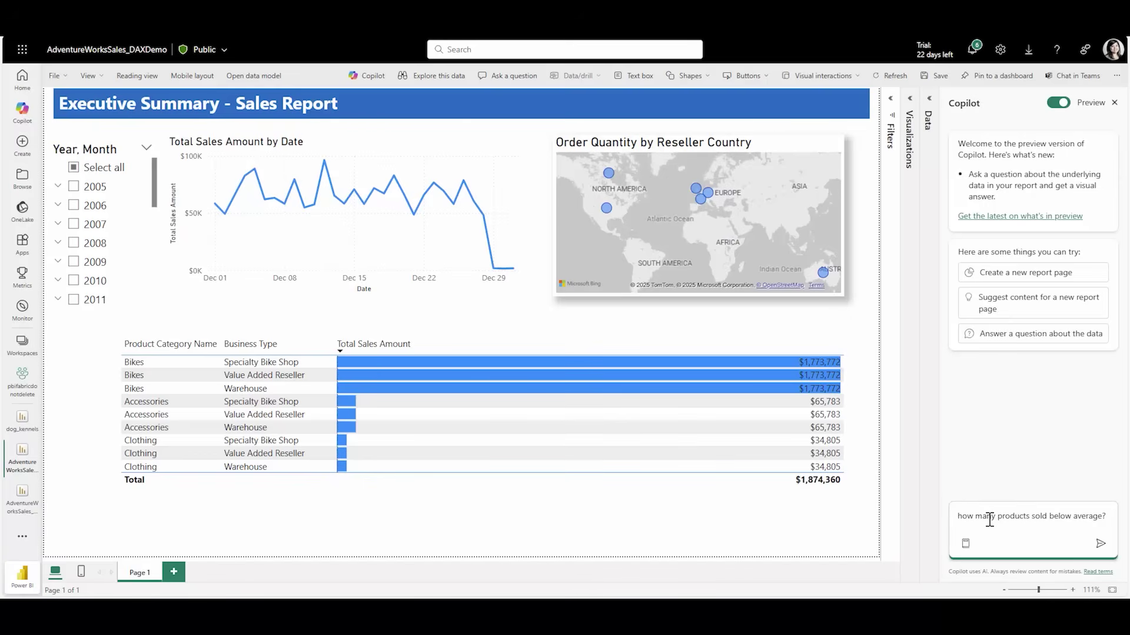
key("Return")
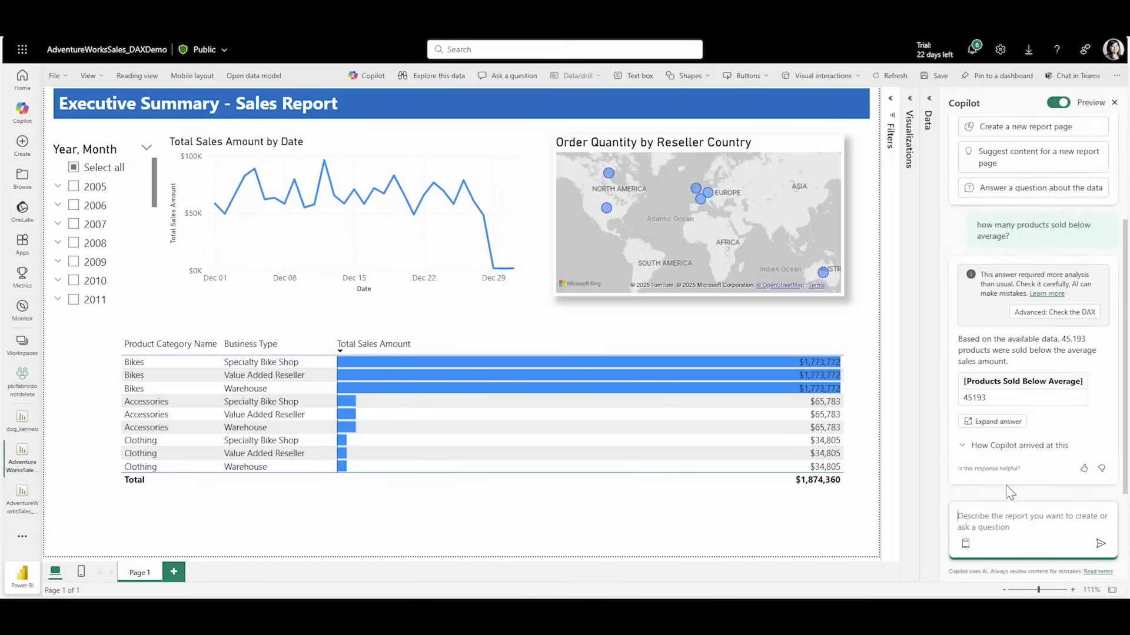
left_click(1029, 446)
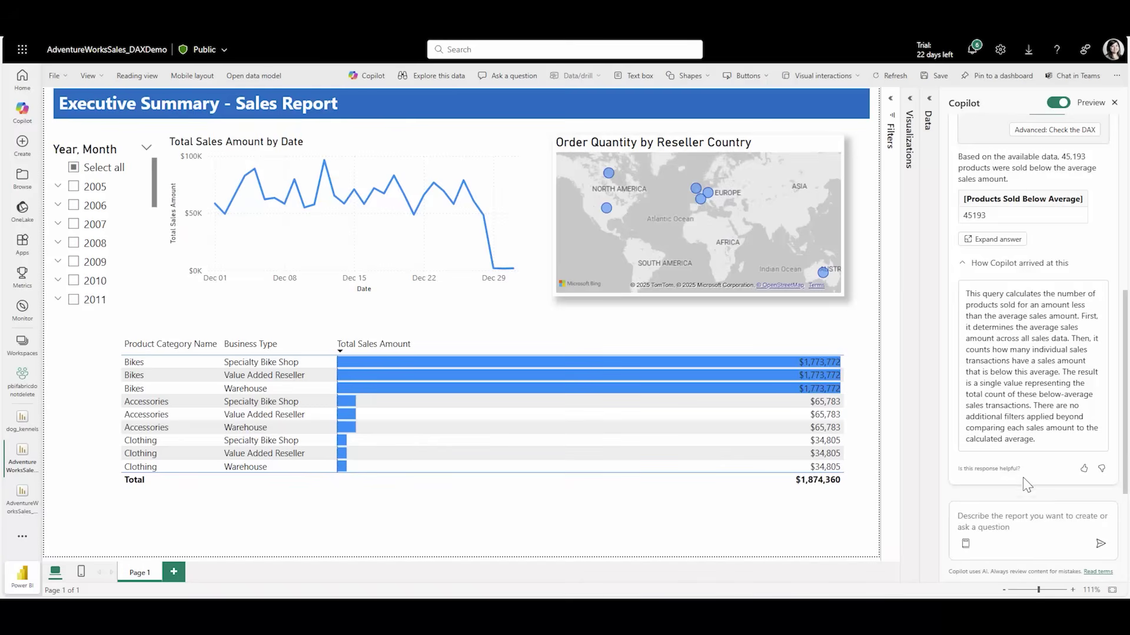
left_click(1031, 265)
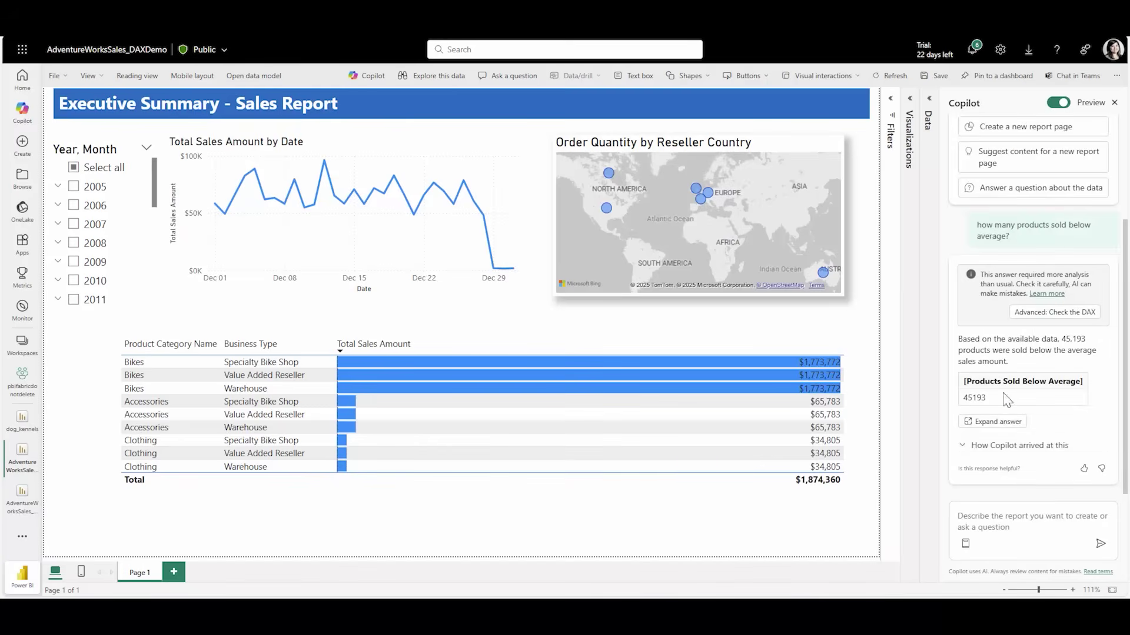
left_click(993, 421)
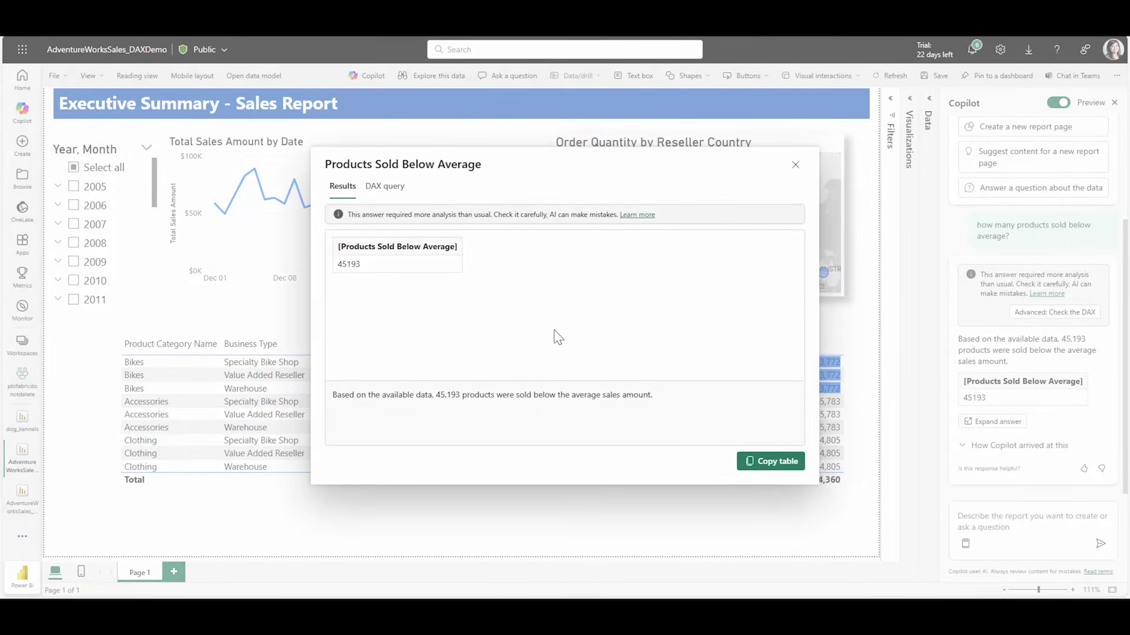
left_click(402, 189)
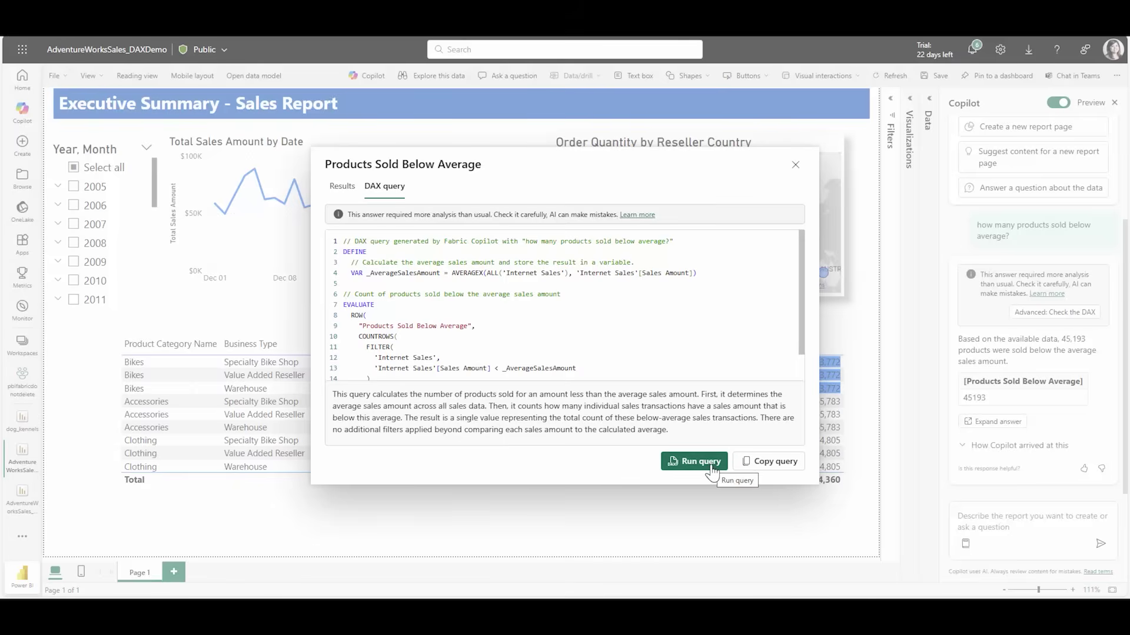
left_click(795, 164)
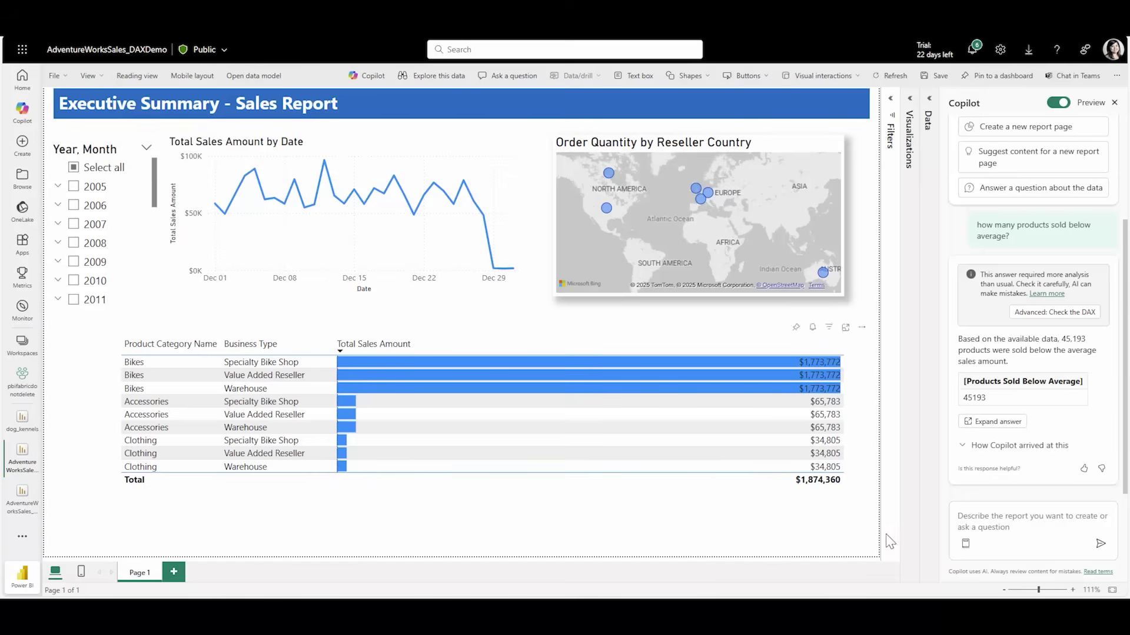
Ask Copilot about customers buying discontinued products, then show and hide its reasoning
left_click(994, 519)
type("find the numbers of customers who purchased discontinued (status is not current) products each year")
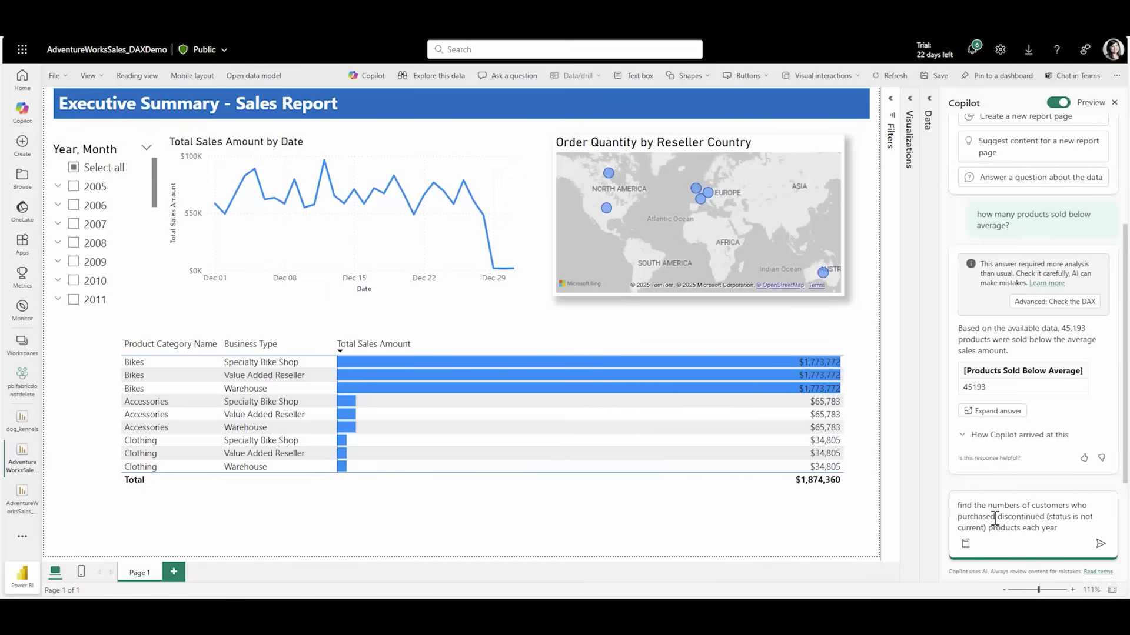
key("Return")
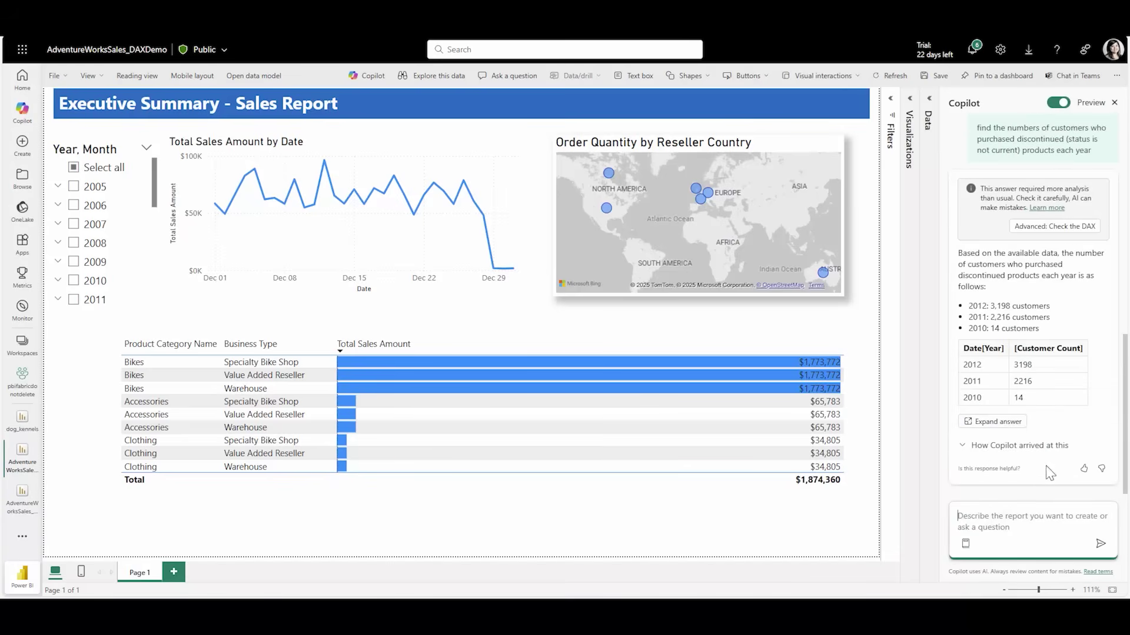
left_click(1056, 446)
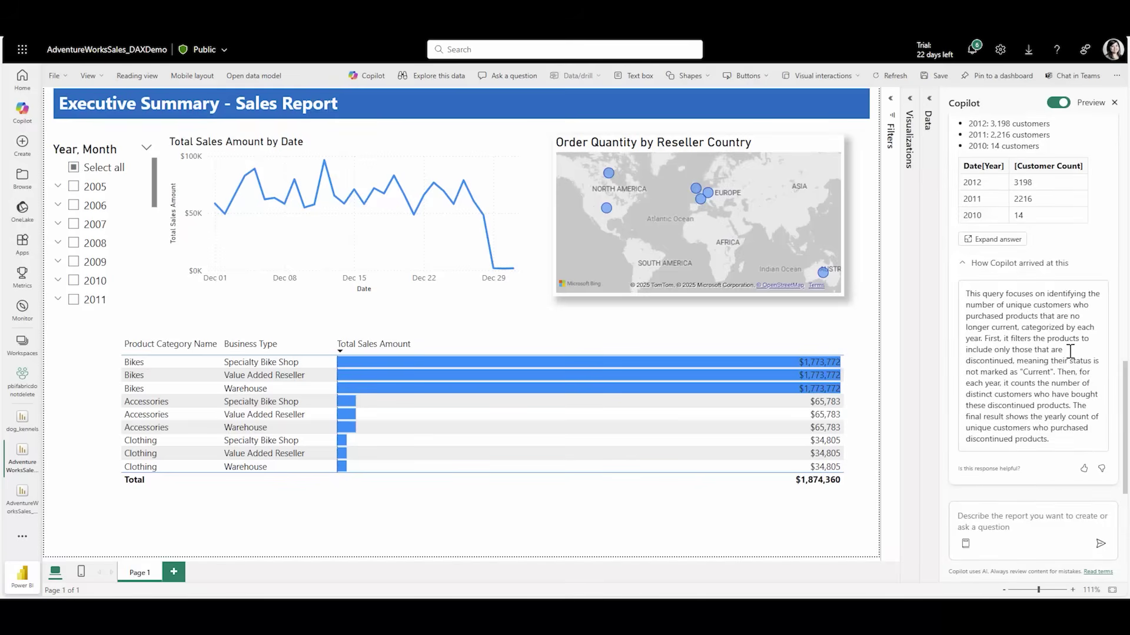
left_click(1068, 267)
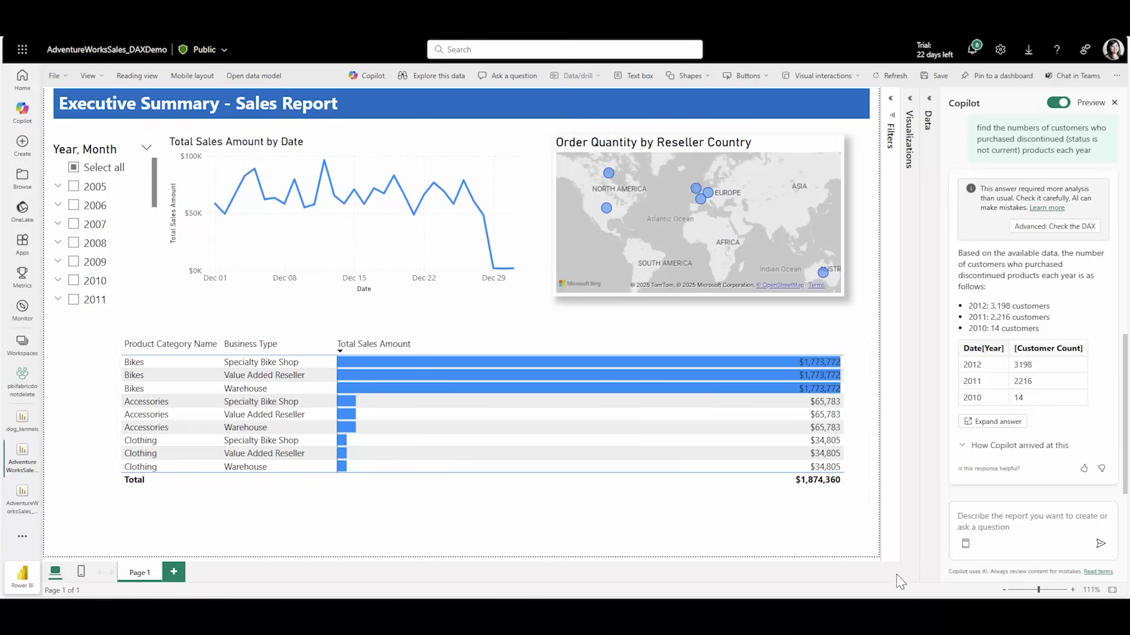
Ask Copilot how average unit price changed from February to March 2012, and enlarge the answer
left_click(993, 521)
type("how has the average unit price changed from Feb 2012 to March 2012? Show me each month and the difference")
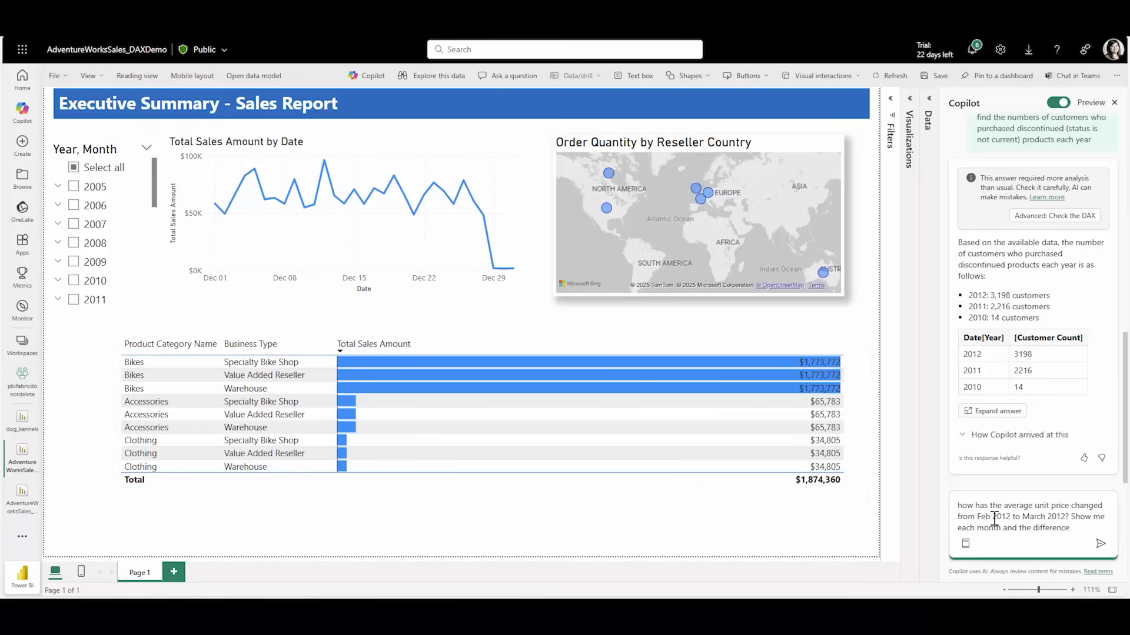
key("Return")
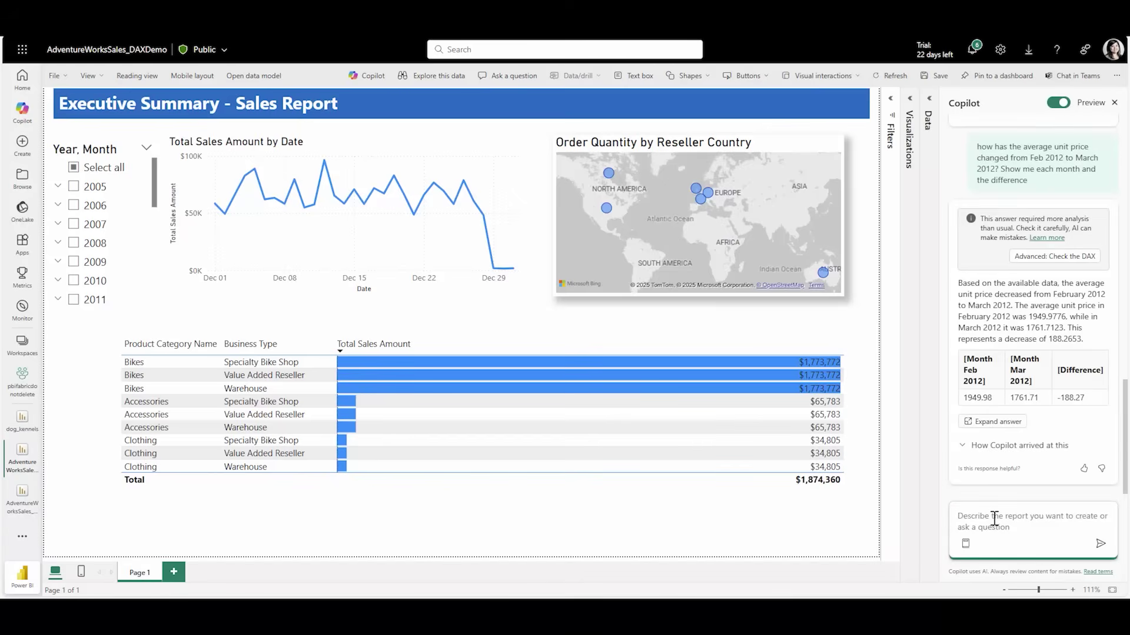
left_click(1020, 424)
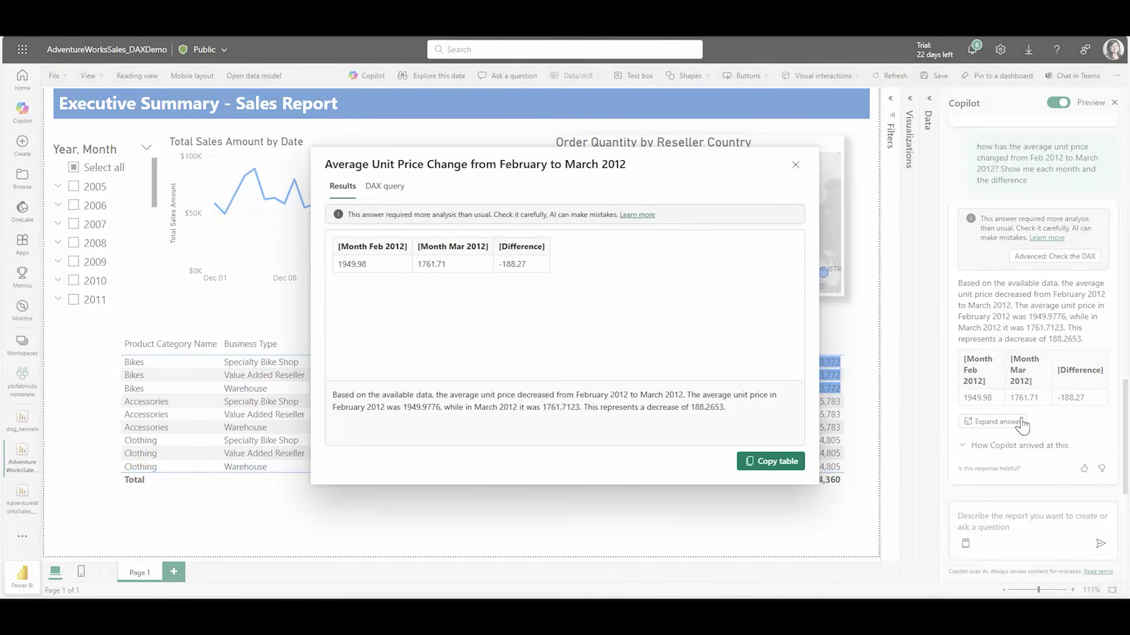